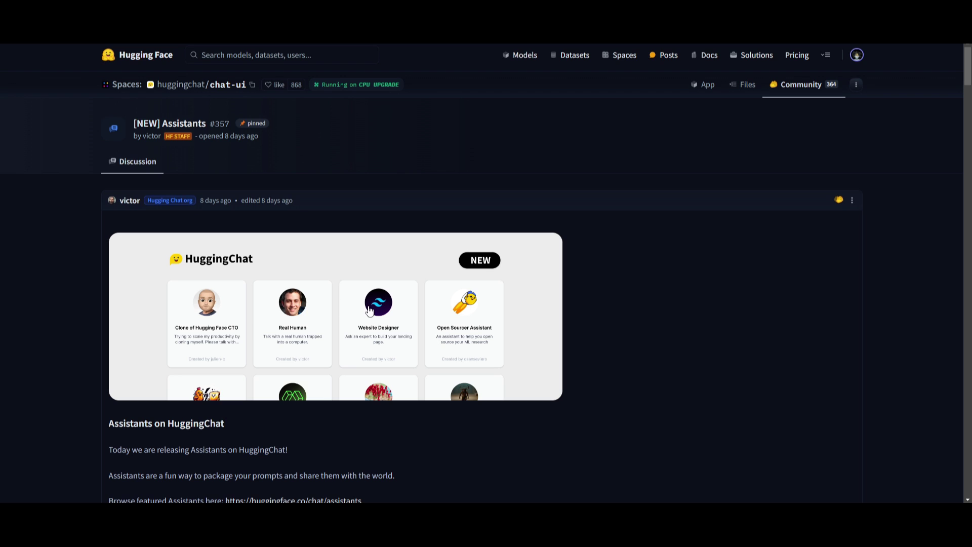
pyautogui.scroll(-1, 369, 310)
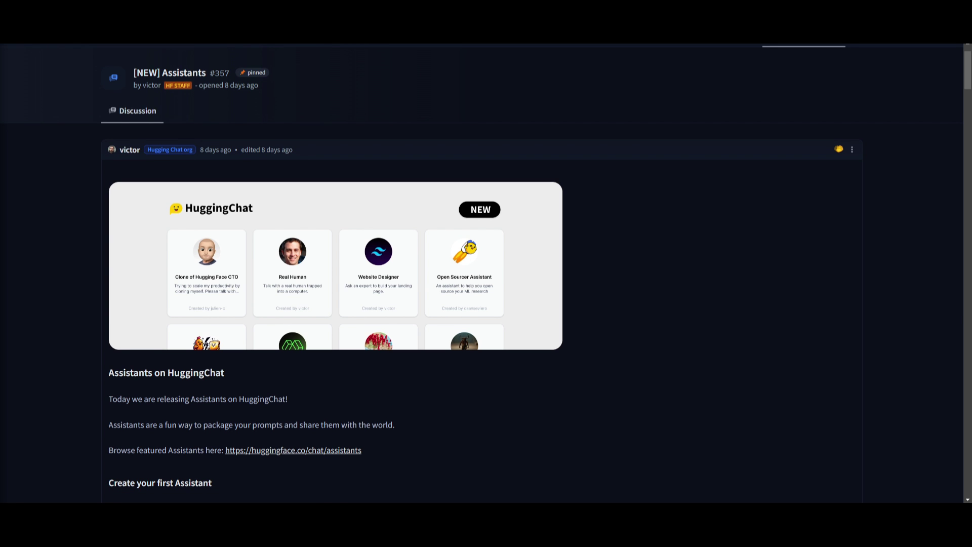
pyautogui.scroll(-1, 738, 276)
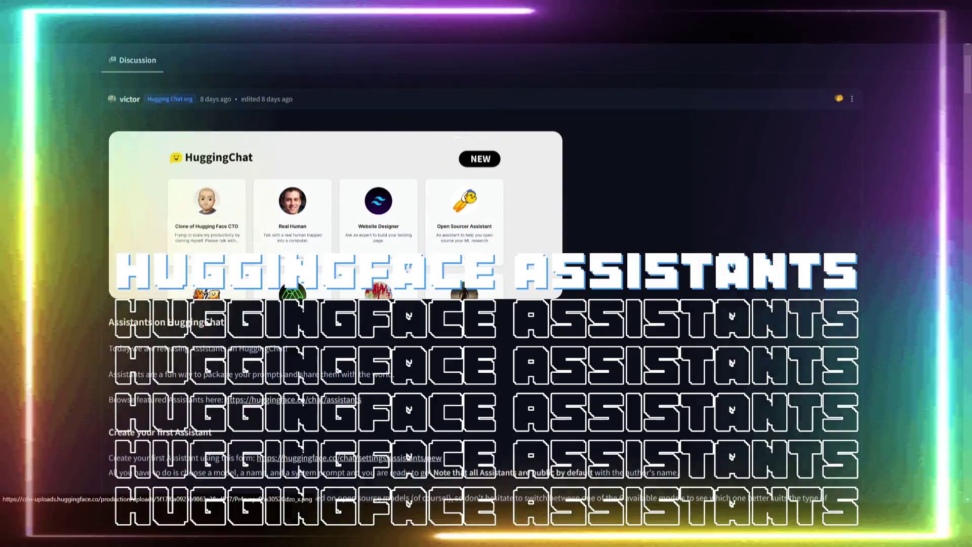
pyautogui.scroll(-1, 724, 275)
pyautogui.scroll(-1, 717, 275)
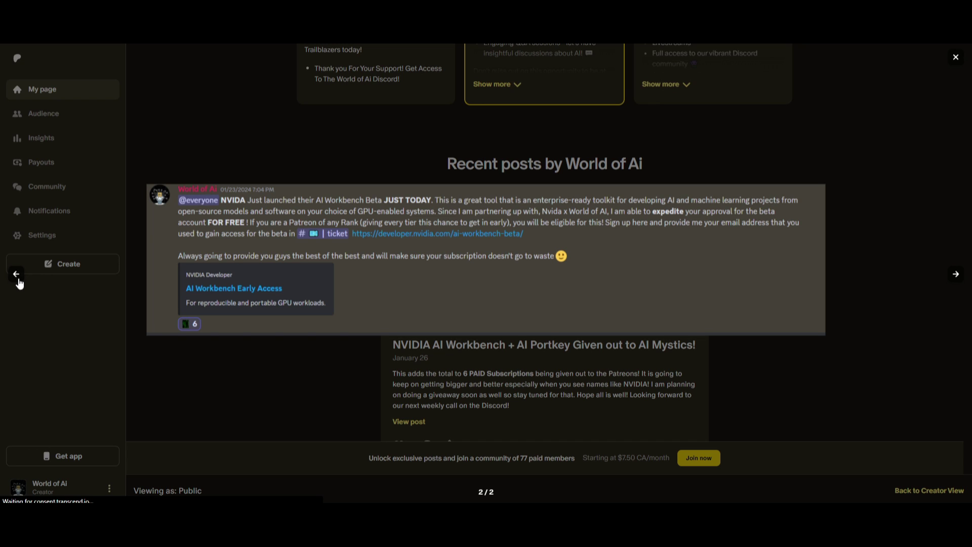
# Step: Go back to World of Ai's earlier Portkey AI post, 1/2 in the Recent posts carousel
pyautogui.click(20, 280)
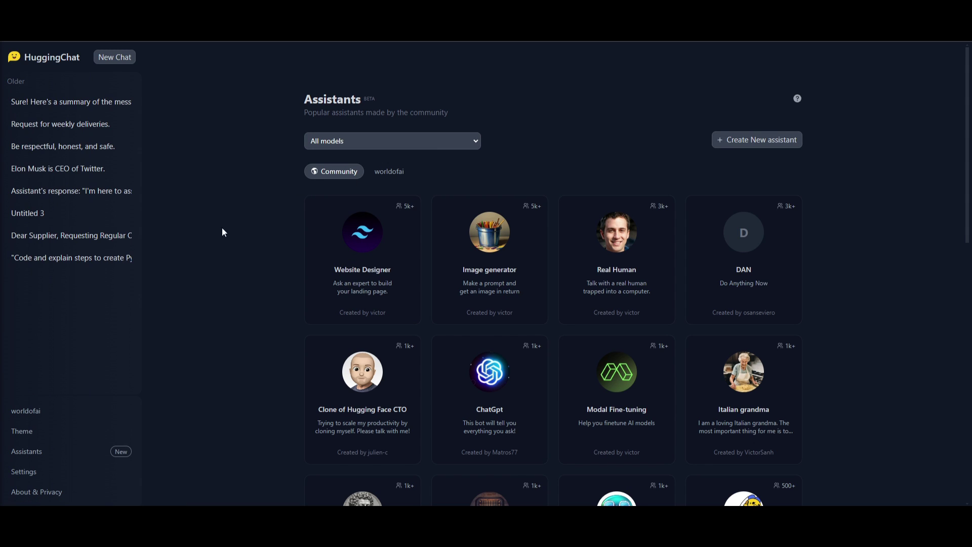
# Step: Open the Website Designer assistant card and start a chat with it
pyautogui.click(360, 280)
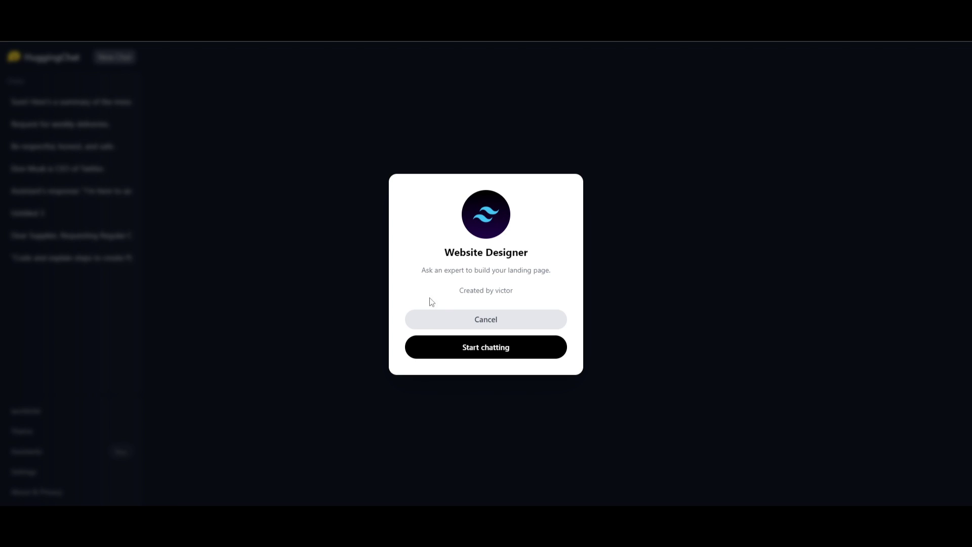
pyautogui.click(483, 353)
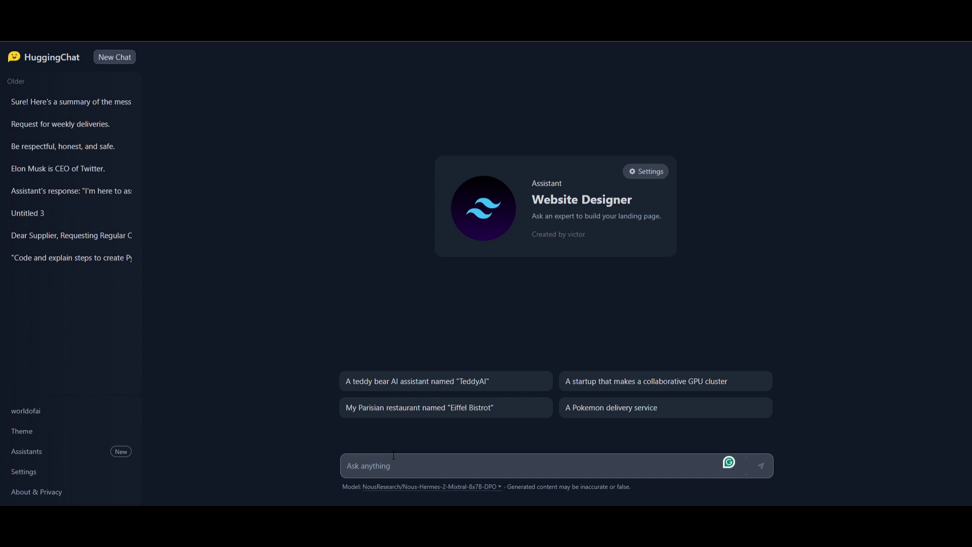
# Step: Ask Website Designer for a consulting-business landing page and copy the generated HTML
pyautogui.write('please create me a landing page for my consulting business')
pyautogui.press('Return')
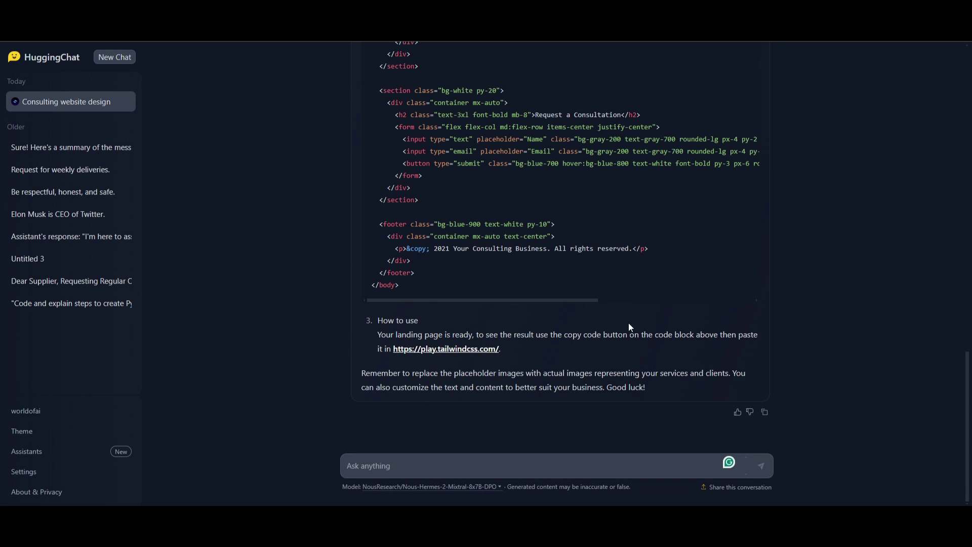
pyautogui.scroll(20, 561, 337)
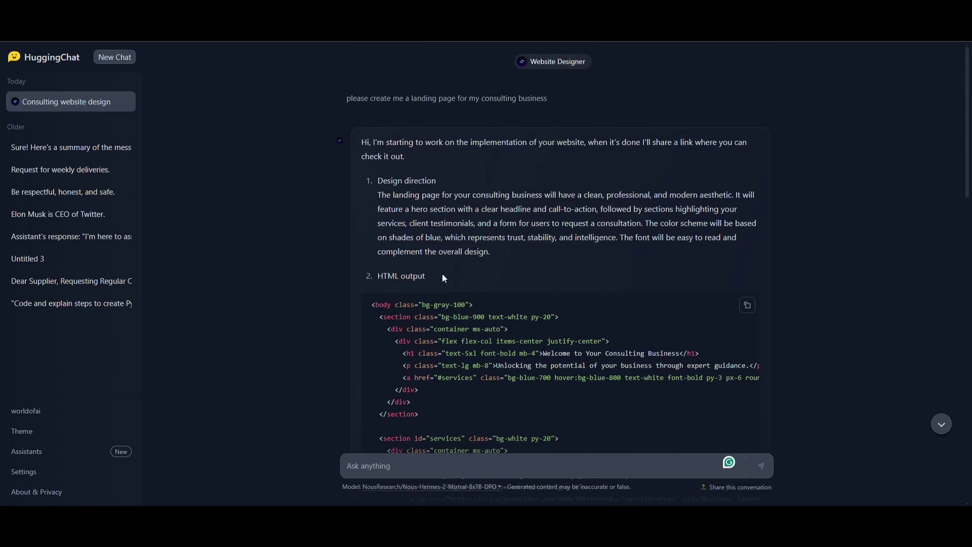
pyautogui.click(746, 306)
# Step: Open the play.tailwindcss.com playground from the reply's link
pyautogui.scroll(-7, 493, 354)
pyautogui.scroll(-10, 490, 355)
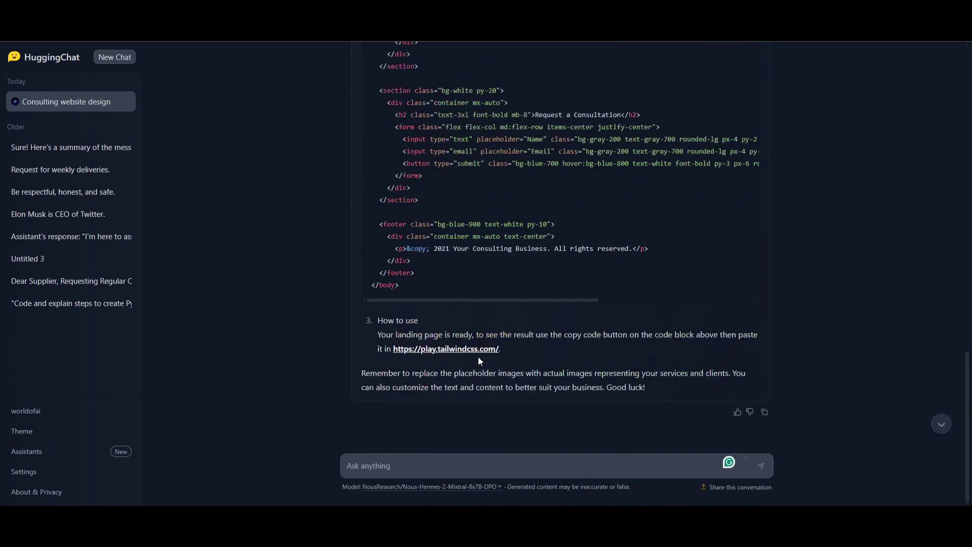
pyautogui.click(448, 352)
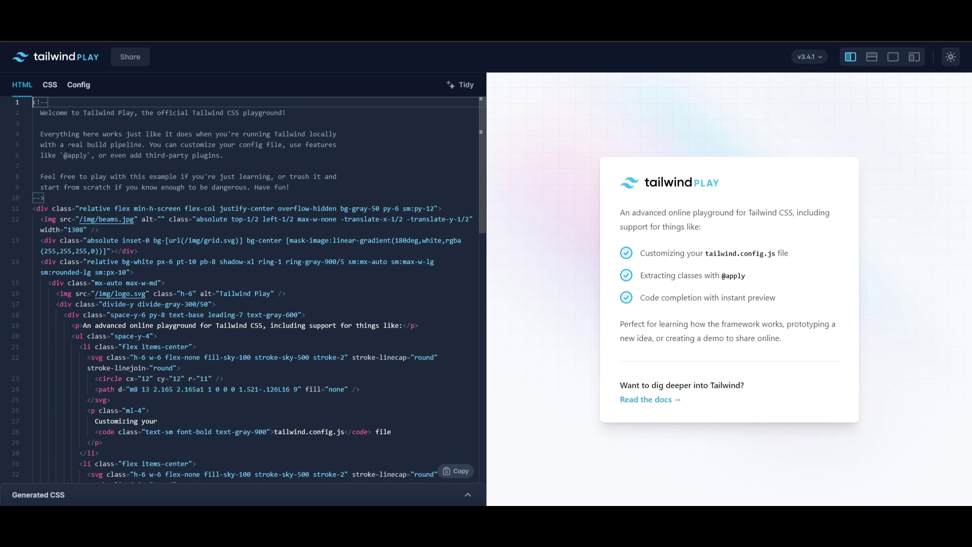
# Step: Paste the HTML into Tailwind Play and scroll the rendered 'Welcome to Your Consulting Business' page
pyautogui.hotkey('ctrl', 'v')
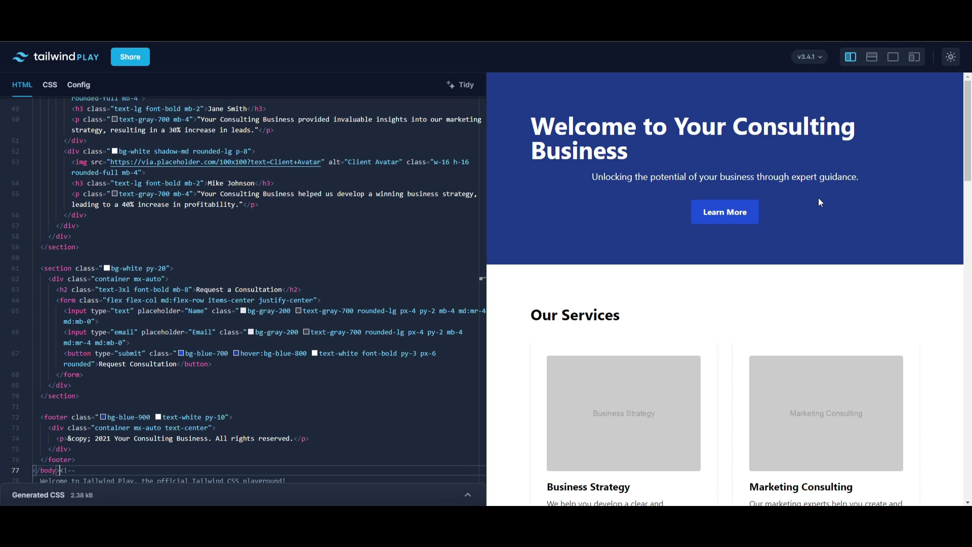
pyautogui.scroll(-10, 830, 191)
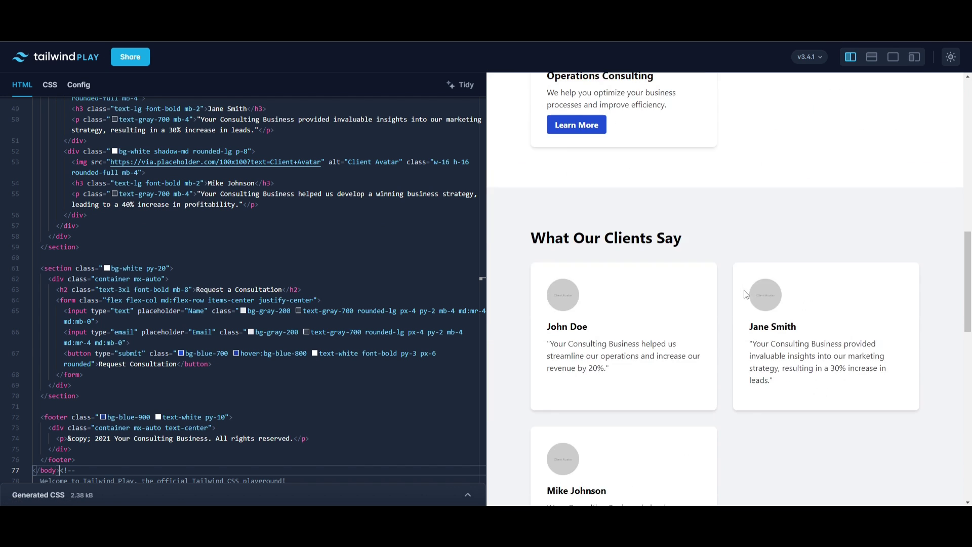
pyautogui.scroll(-5, 742, 280)
pyautogui.scroll(15, 729, 269)
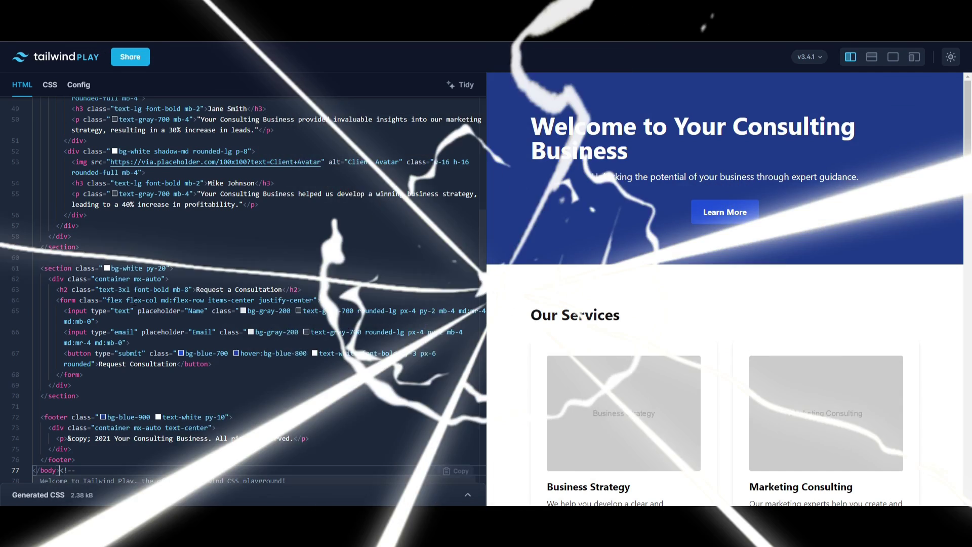
# Step: Scroll the Hugging Face Assistants announcement down to its sharing and future features sections
pyautogui.moveTo(133, 285)
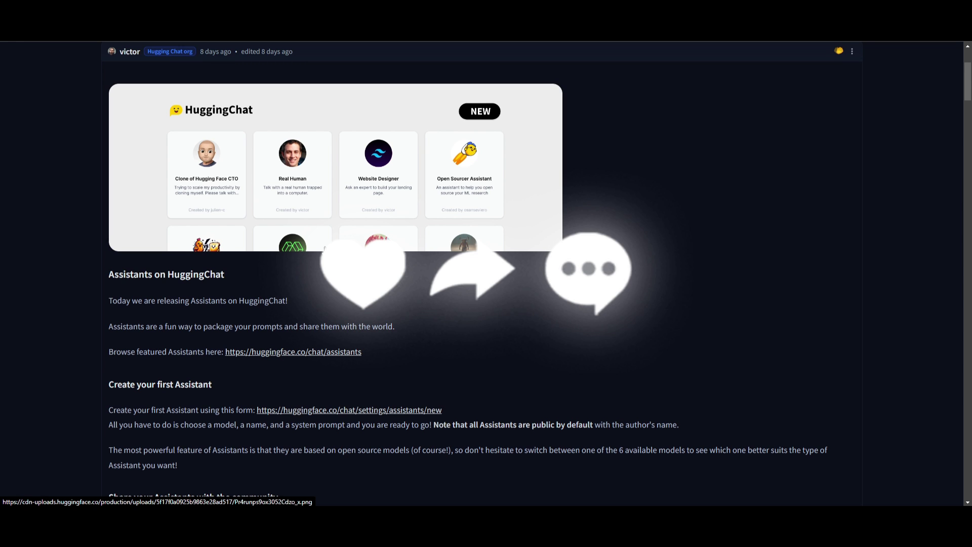
pyautogui.scroll(-4, 293, 262)
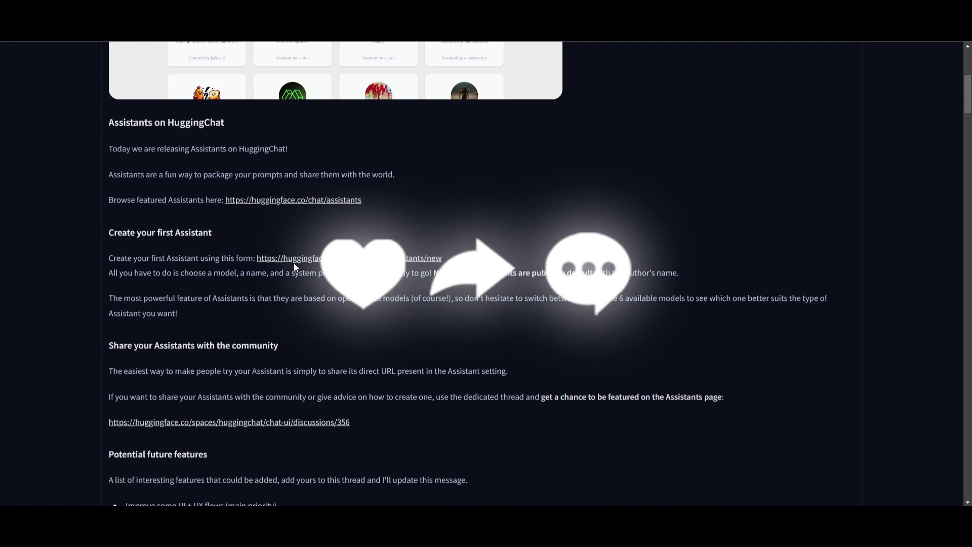
pyautogui.scroll(-3, 296, 266)
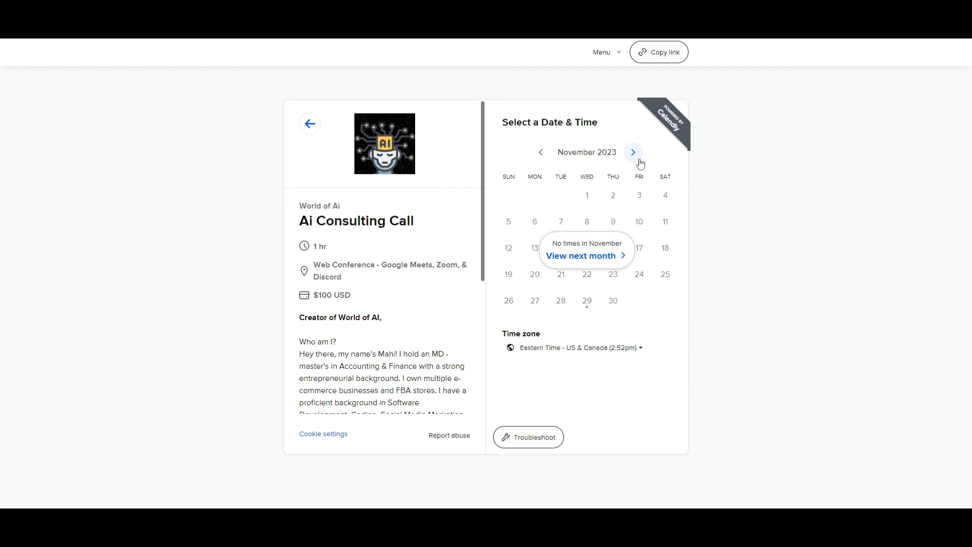
# Step: Advance the Ai Consulting Call booking calendar from November to December 2023
pyautogui.click(632, 152)
pyautogui.scroll(-5, 395, 330)
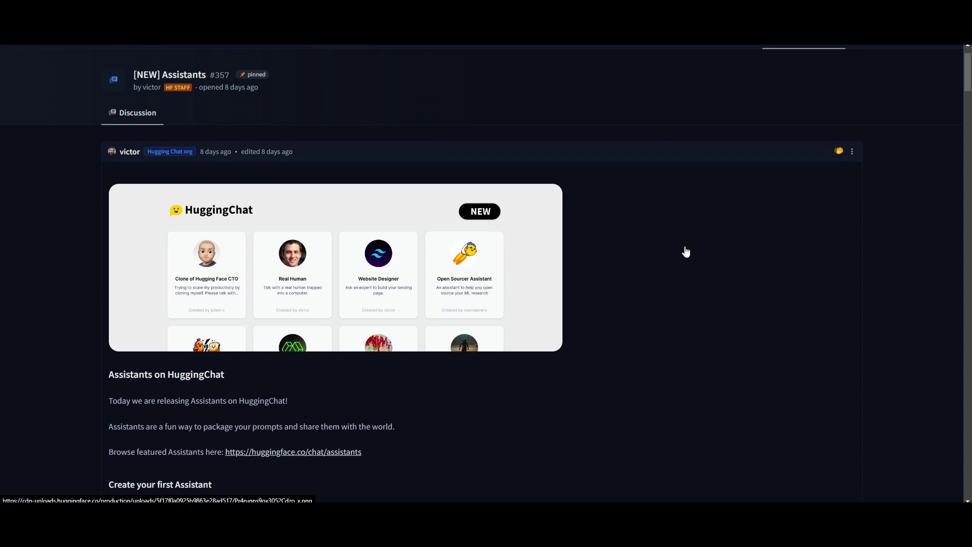
# Step: Scroll the announcement post through 'Create your first Assistant' and the sharing section
pyautogui.scroll(-2, 685, 252)
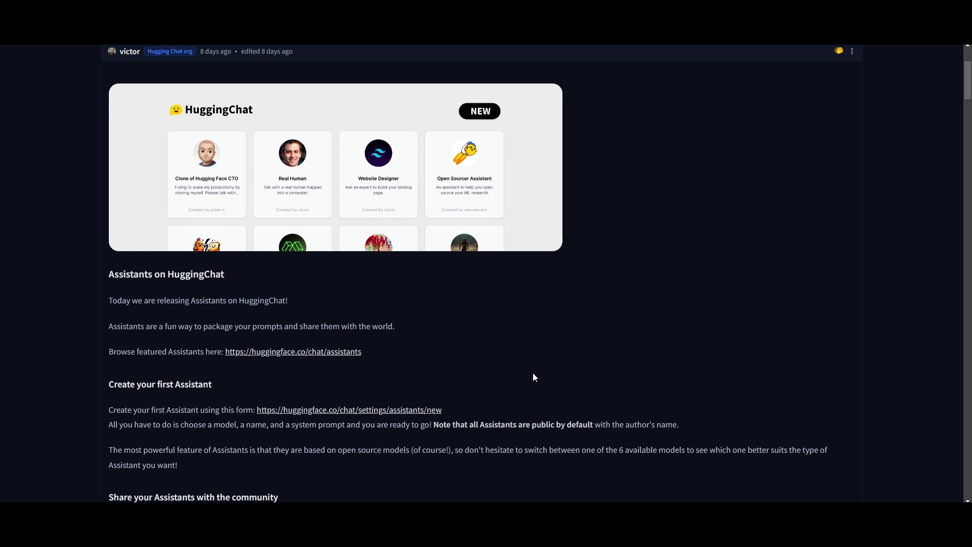
pyautogui.scroll(-2, 522, 385)
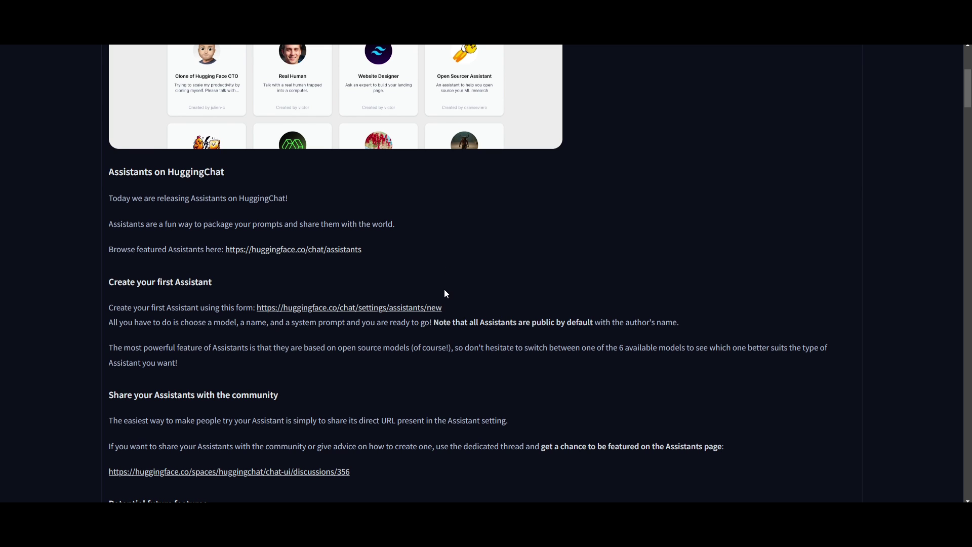
pyautogui.scroll(-1, 421, 318)
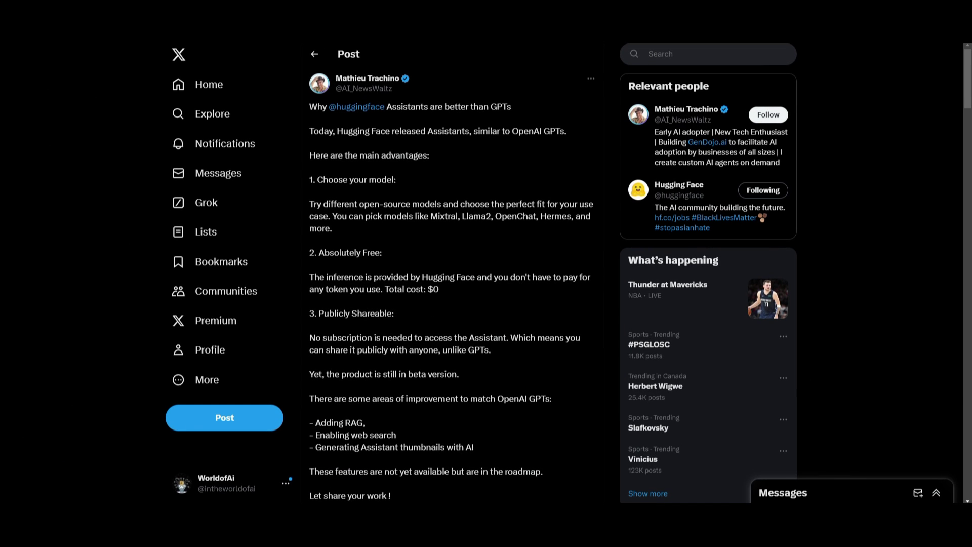
# Step: Scroll down the X post arguing Hugging Face Assistants beat GPTs
pyautogui.scroll(-1, 389, 289)
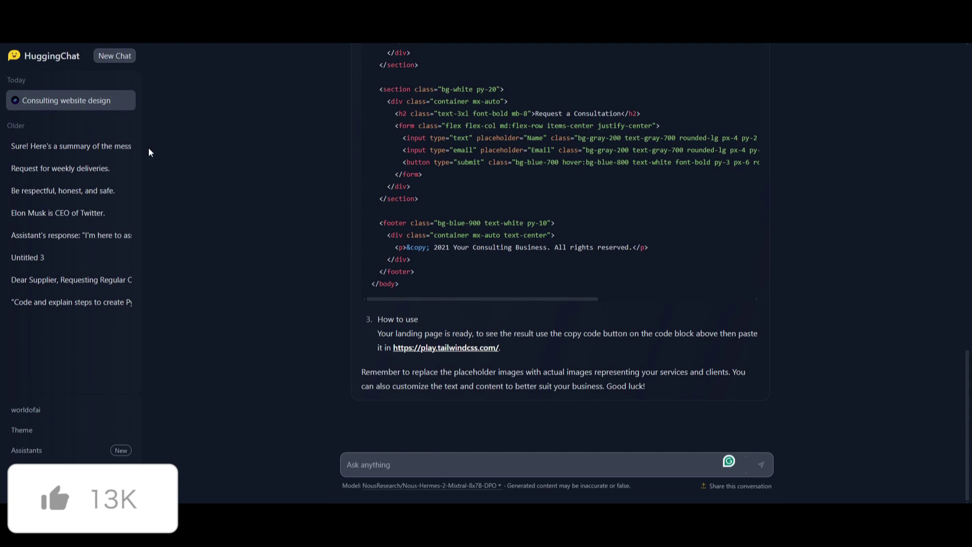
# Step: Leave the consulting landing-page chat via the HuggingChat logo at top-left
pyautogui.click(41, 59)
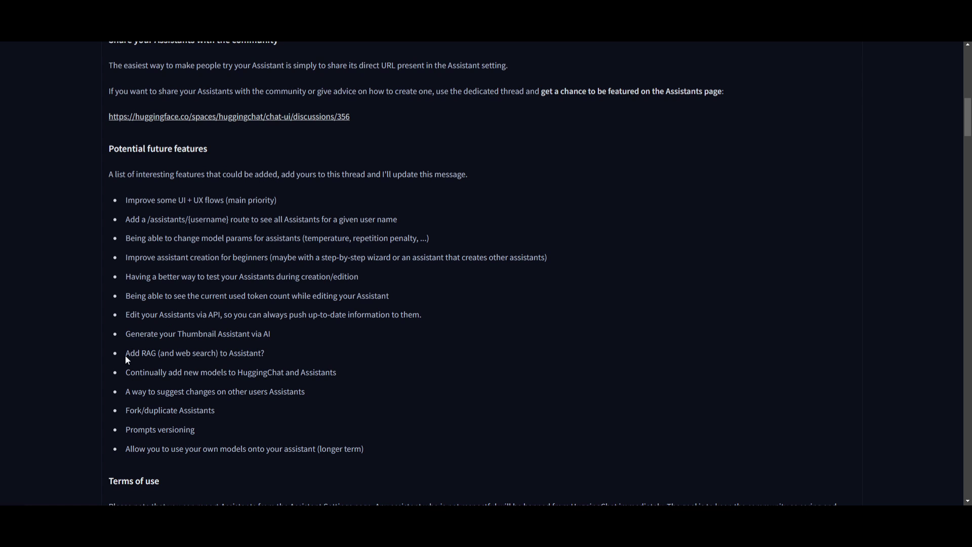
pyautogui.moveTo(126, 353); pyautogui.dragTo(241, 353)
pyautogui.click(241, 352)
pyautogui.press('XF86AudioLowerVolume')
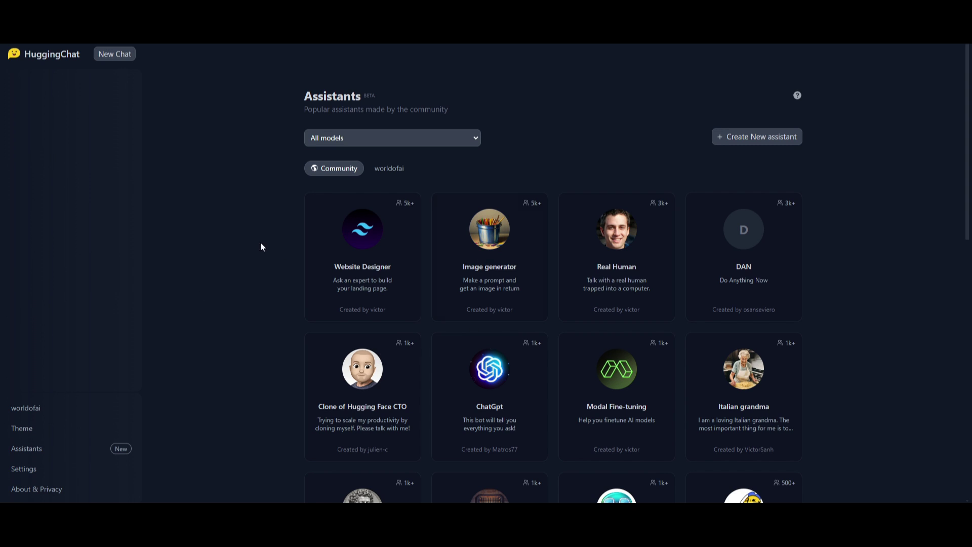
# Step: Check the model filter options, keep 'All models', and scroll the community assistant cards
pyautogui.click(380, 138)
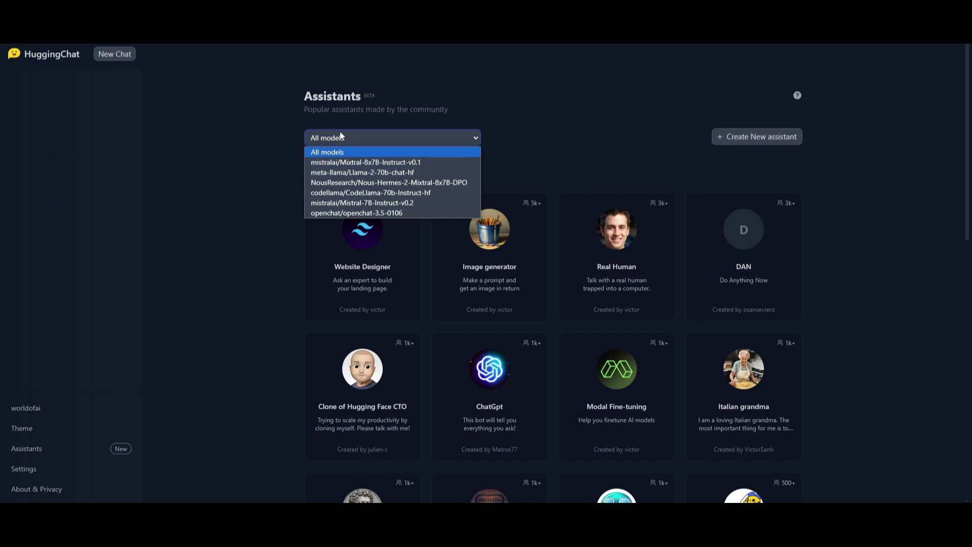
pyautogui.click(172, 157)
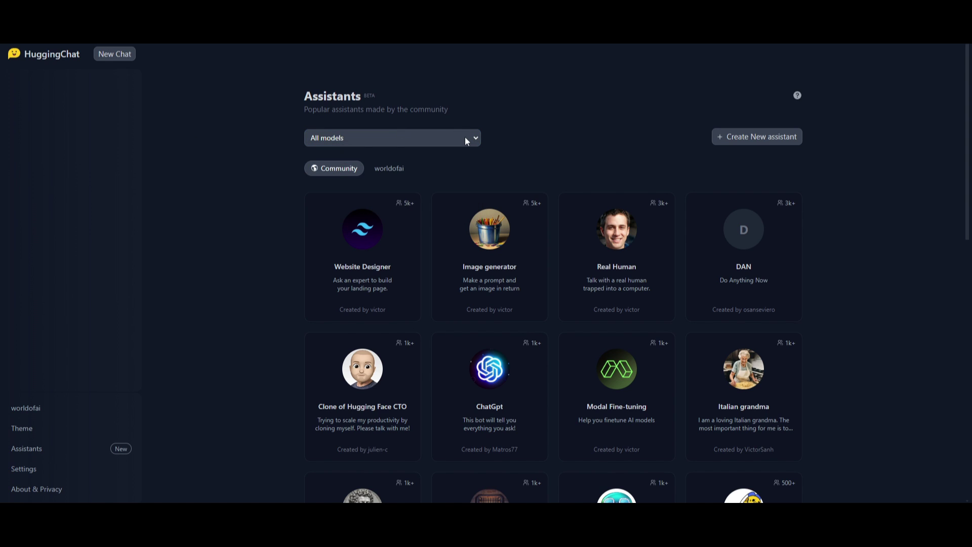
pyautogui.scroll(-1, 466, 138)
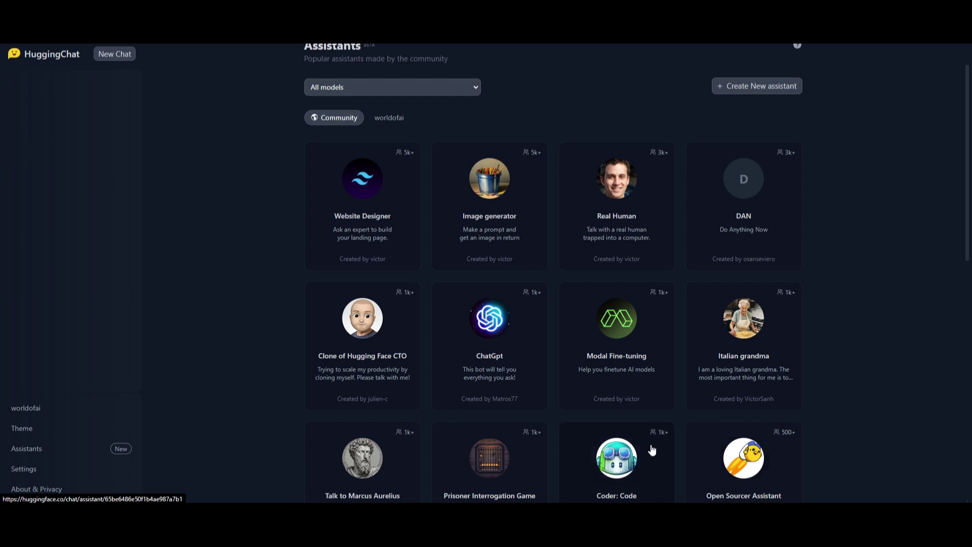
pyautogui.scroll(1, 920, 285)
pyautogui.scroll(2, 920, 285)
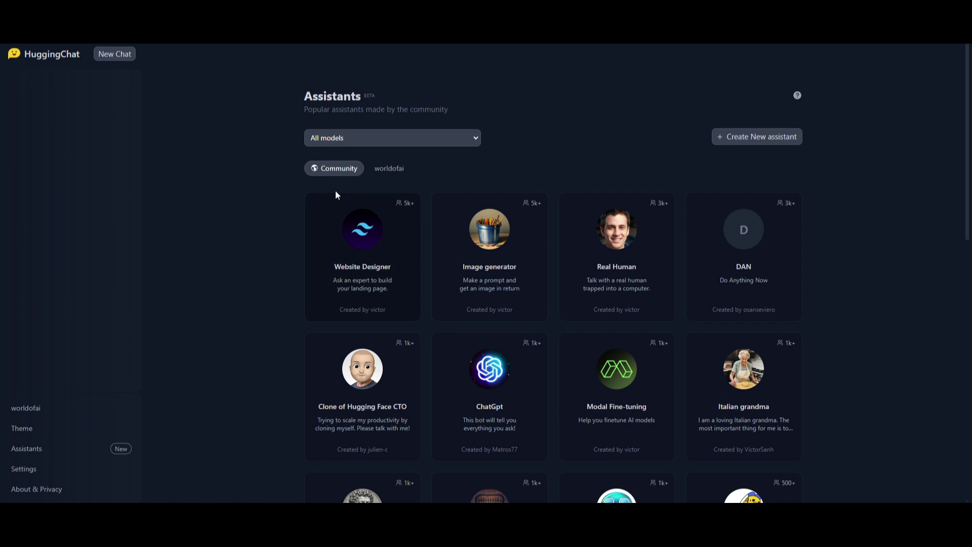
pyautogui.scroll(-7, 329, 219)
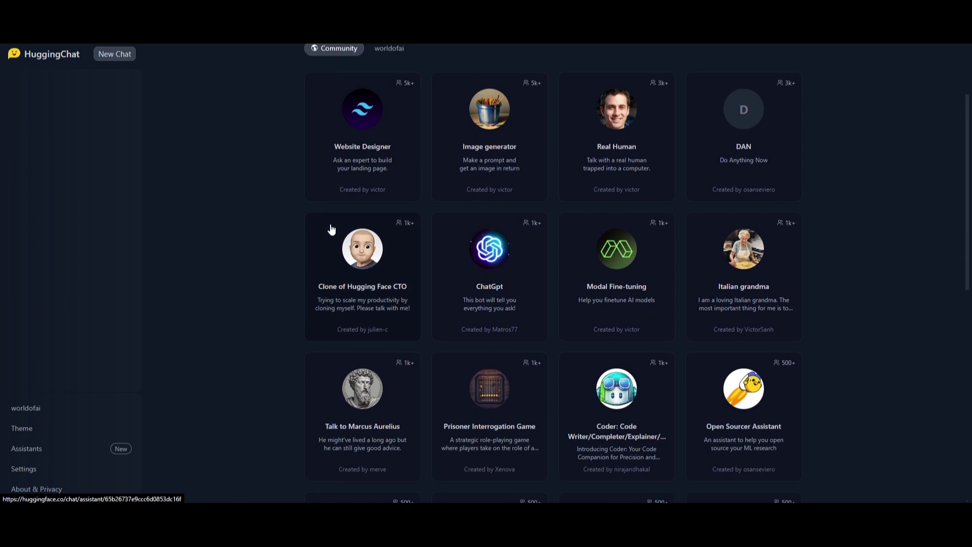
pyautogui.scroll(-5, 327, 270)
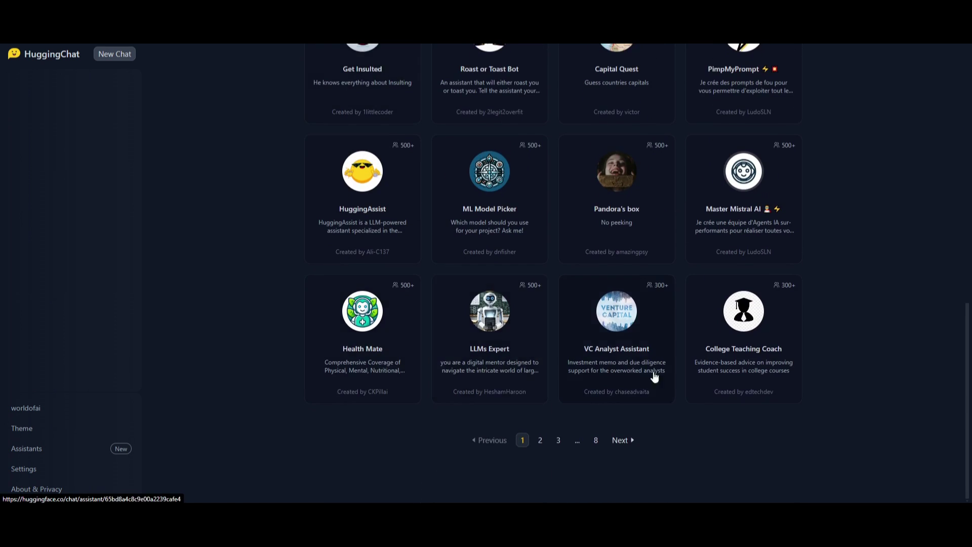
pyautogui.click(596, 440)
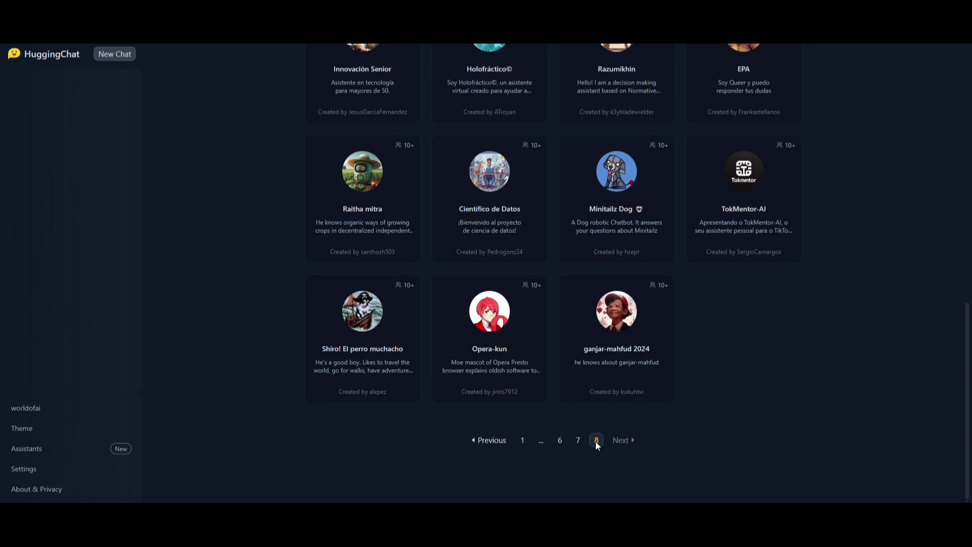
pyautogui.click(560, 440)
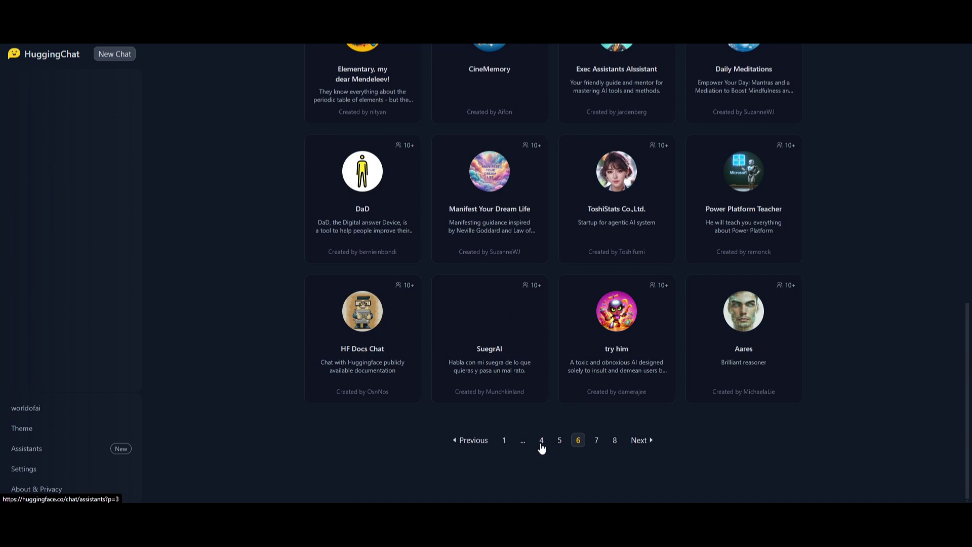
pyautogui.click(505, 443)
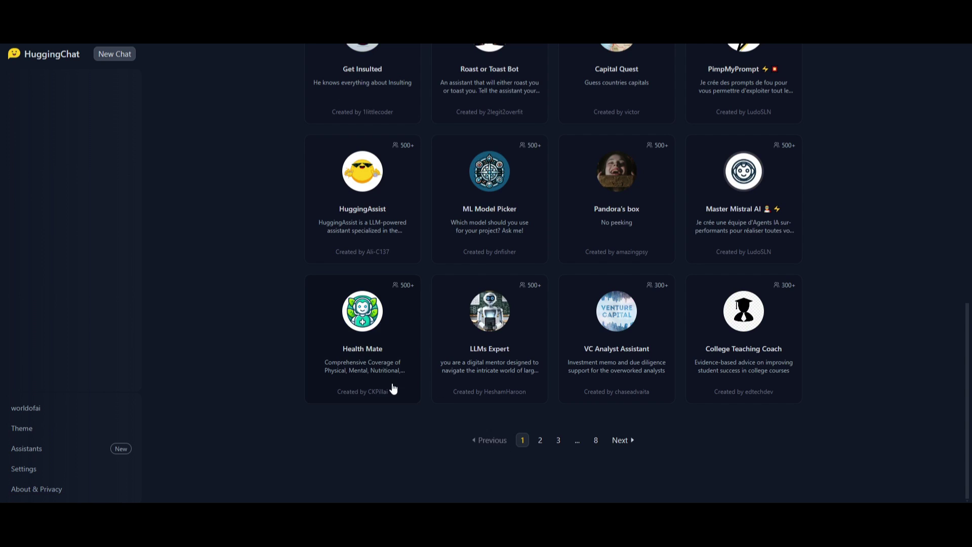
pyautogui.scroll(8, 430, 411)
pyautogui.scroll(3, 433, 411)
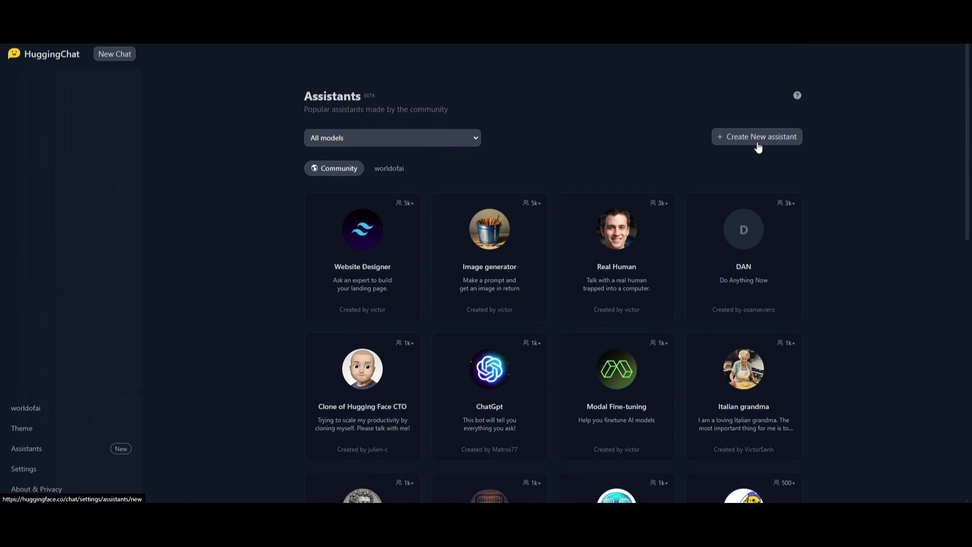
# Step: Start a new assistant, then view the Mistral-7B-Instruct-v0.2 model page in Settings
pyautogui.click(777, 144)
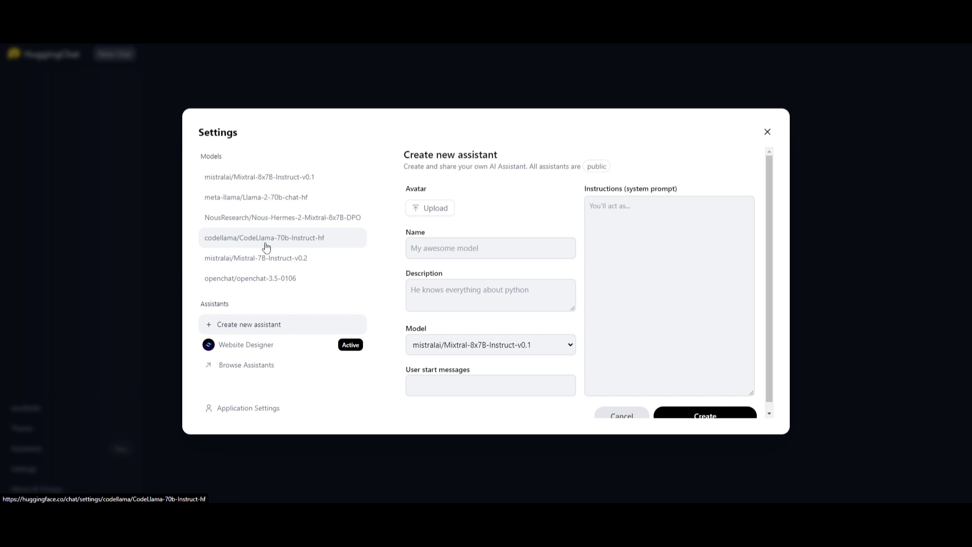
pyautogui.scroll(-1, 440, 374)
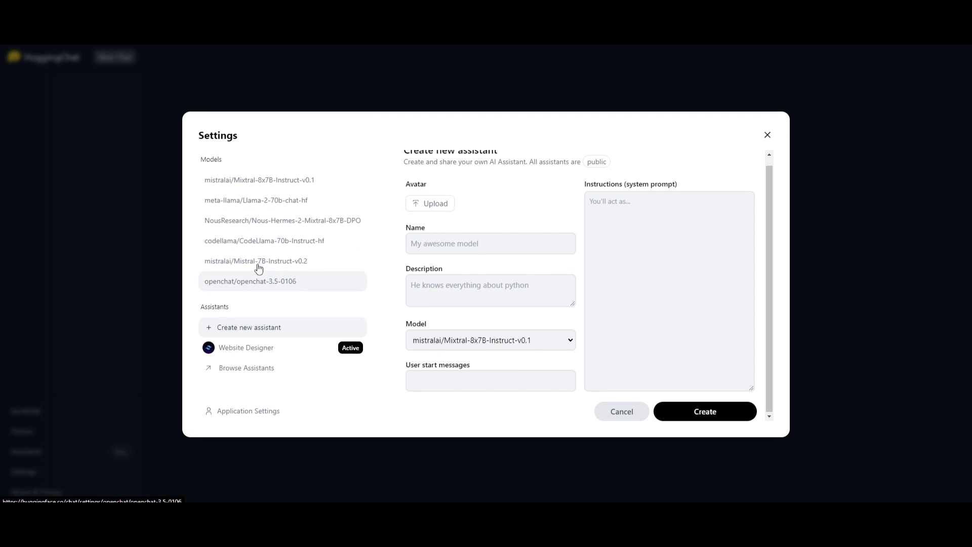
pyautogui.click(290, 259)
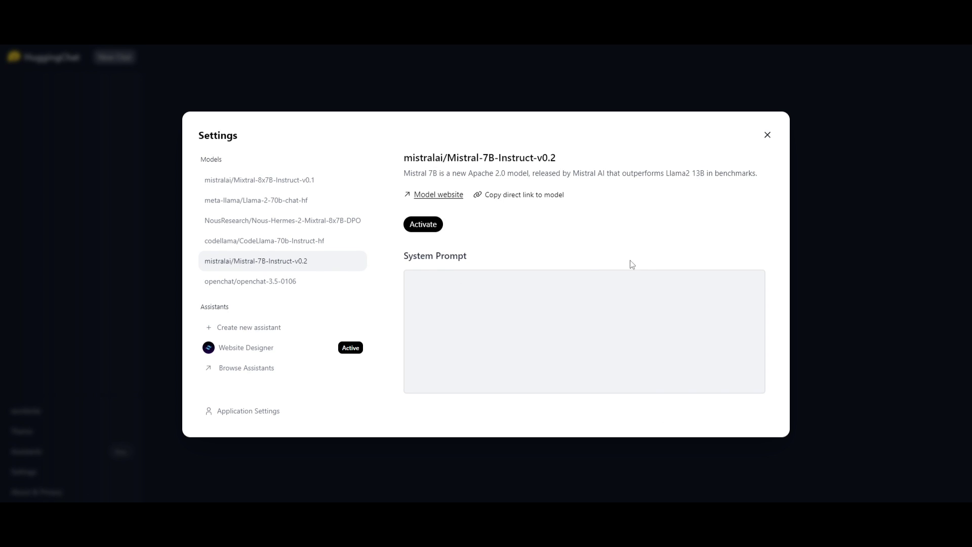
# Step: Pick codellama/CodeLlama-70b-Instruct-hf as the model and name it 'world of ai coding assistant'
pyautogui.click(246, 329)
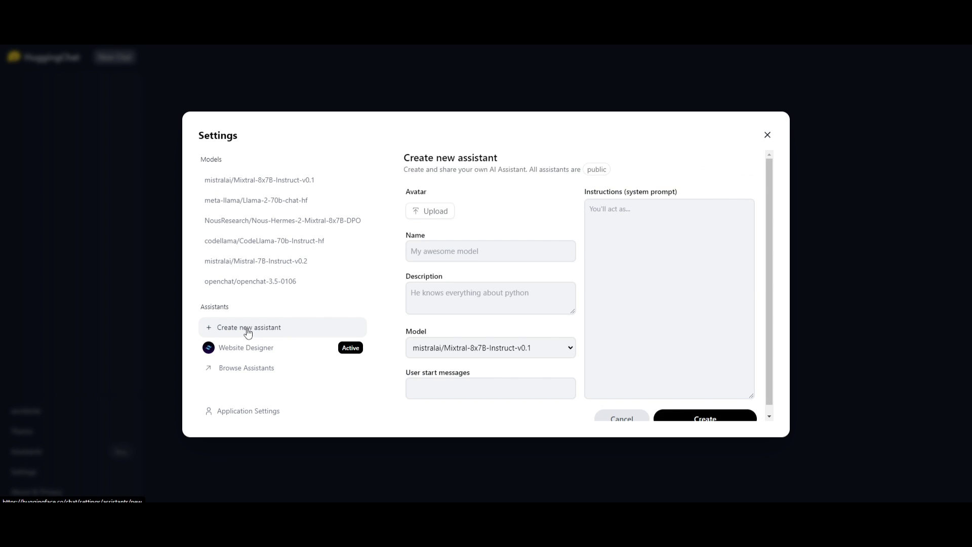
pyautogui.click(462, 347)
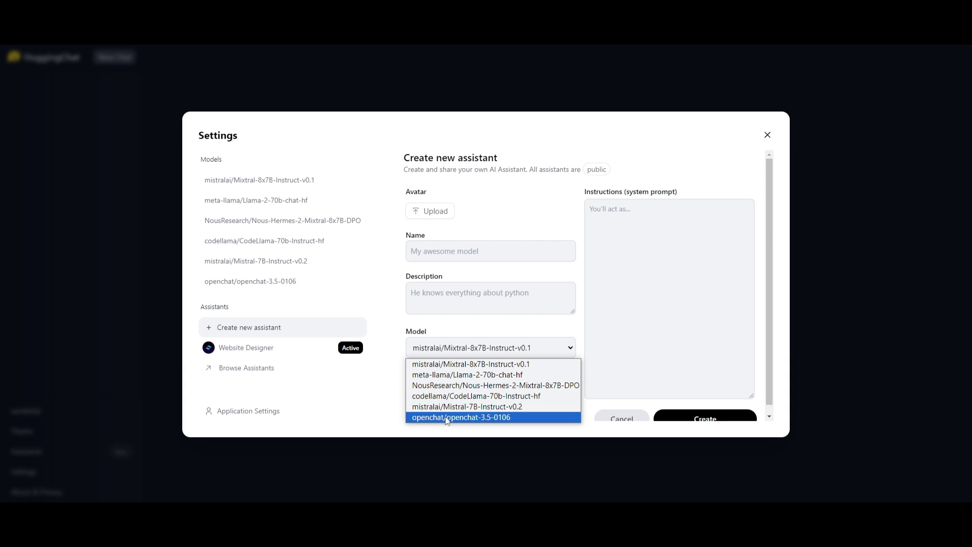
pyautogui.click(485, 397)
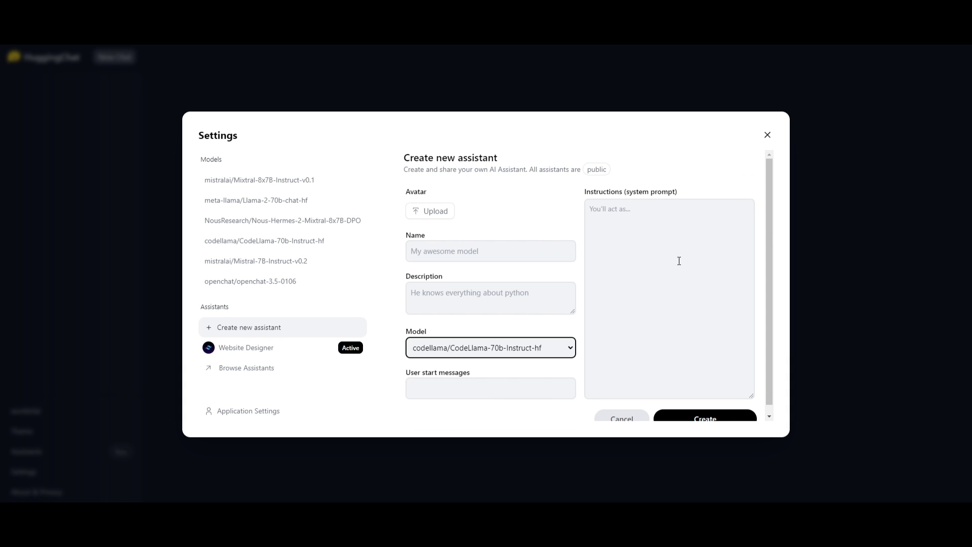
pyautogui.click(443, 243)
pyautogui.write('world ')
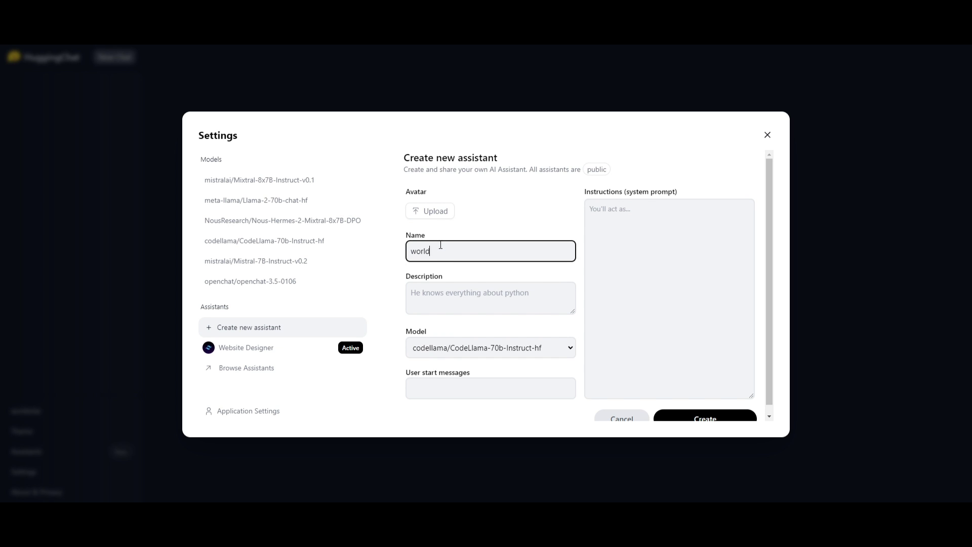
pyautogui.write('of ai coding assistant')
# Step: Describe it as a chatbot that helps with python, java script, c++ and html
pyautogui.press('Tab')
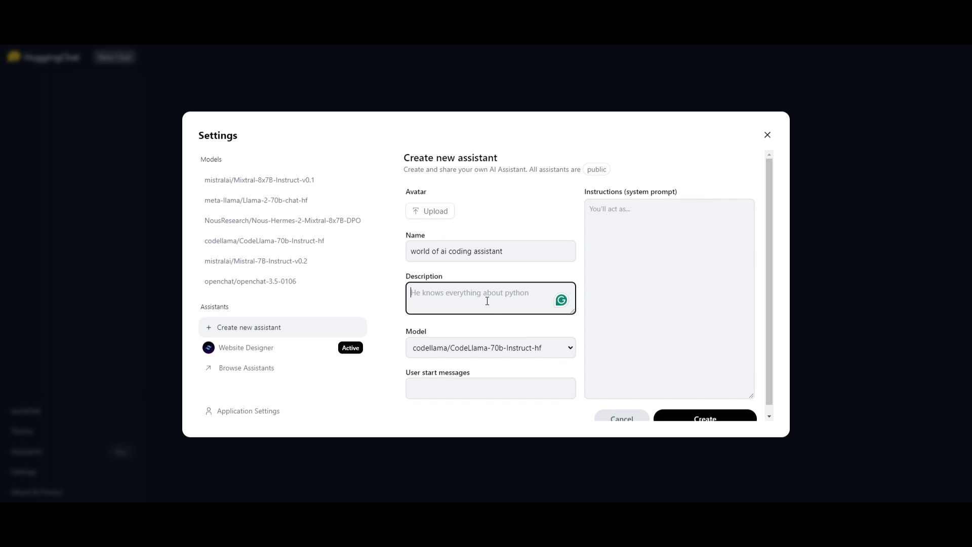
pyautogui.write('This is a chatbot that will help me with')
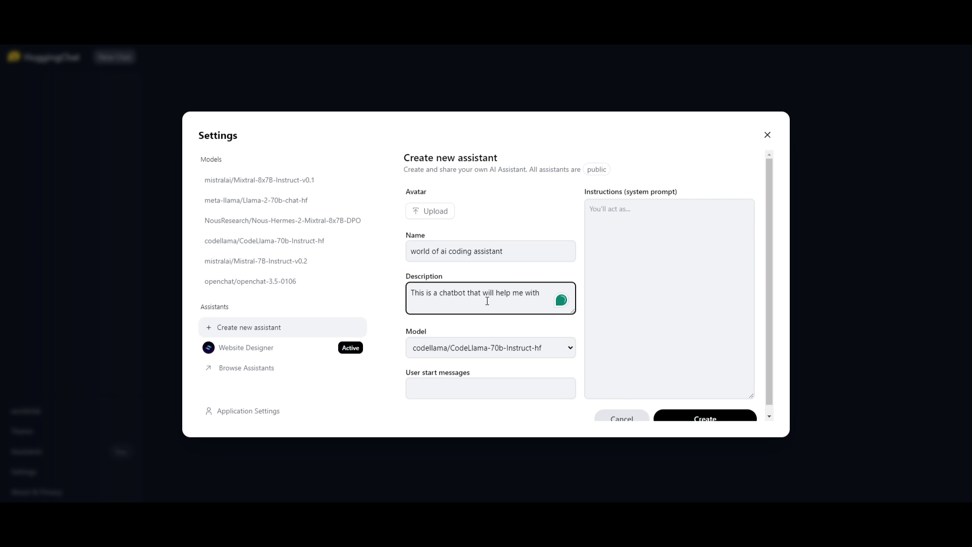
pyautogui.press('BackSpace')
pyautogui.press('BackSpace')
pyautogui.press('BackSpace')
pyautogui.press('BackSpace')
pyautogui.write('ith python java script, c++. and html')
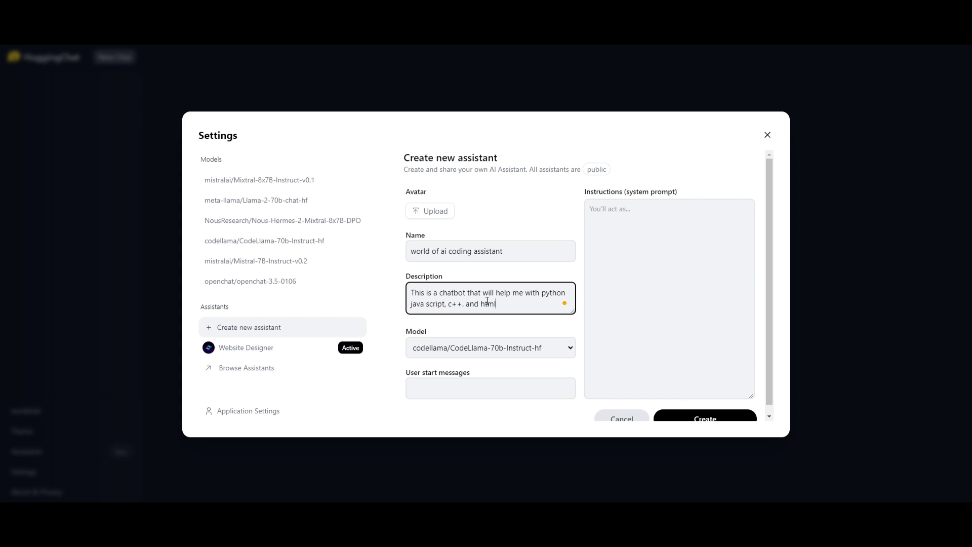
pyautogui.scroll(-1, 464, 259)
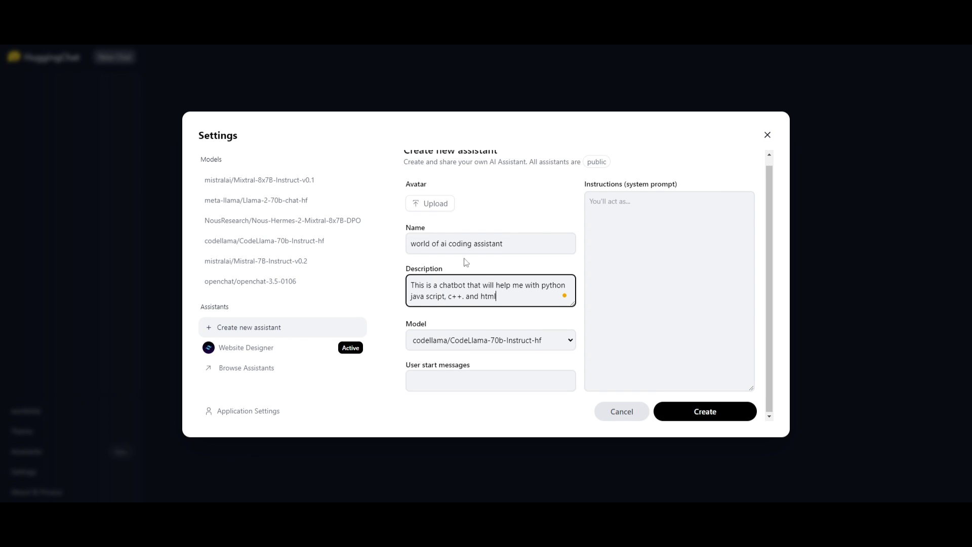
pyautogui.click(515, 322)
pyautogui.click(453, 383)
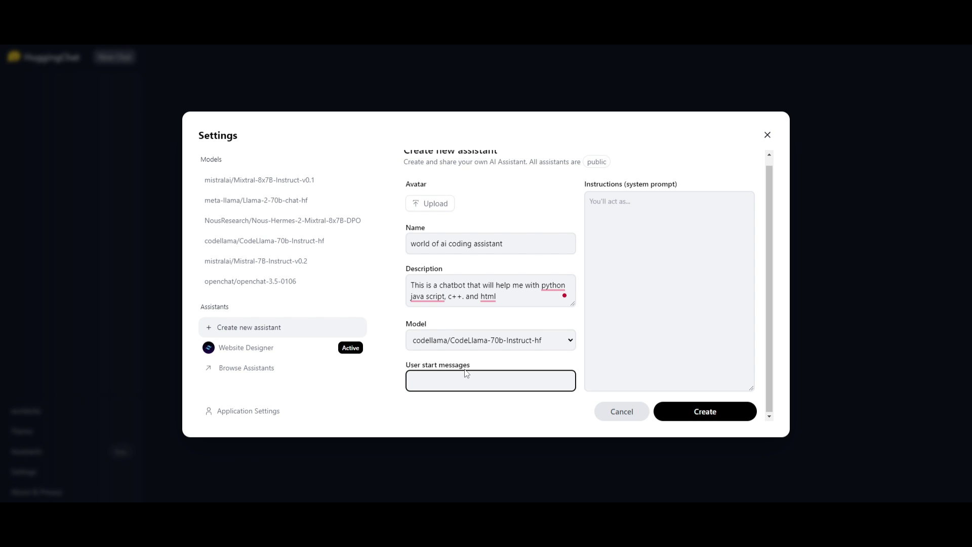
pyautogui.click(631, 213)
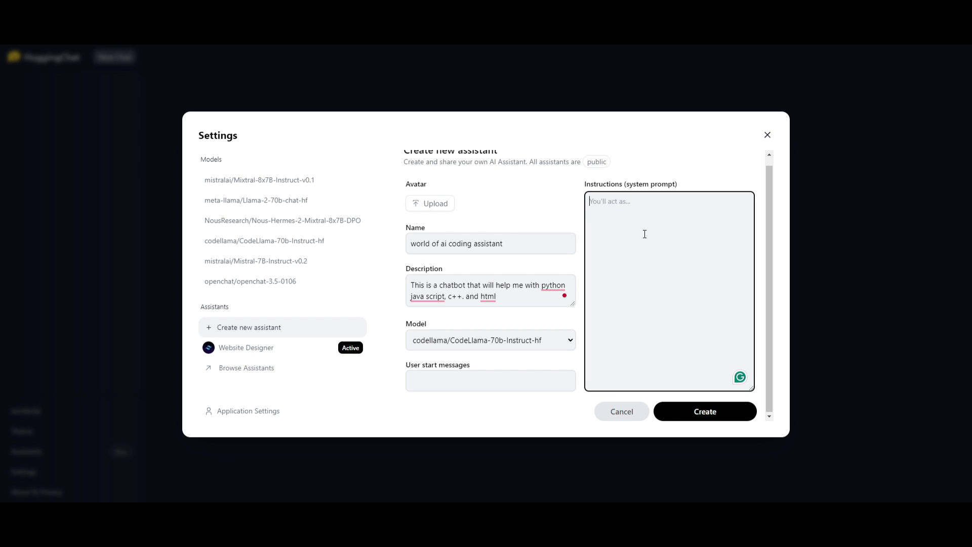
pyautogui.click(502, 417)
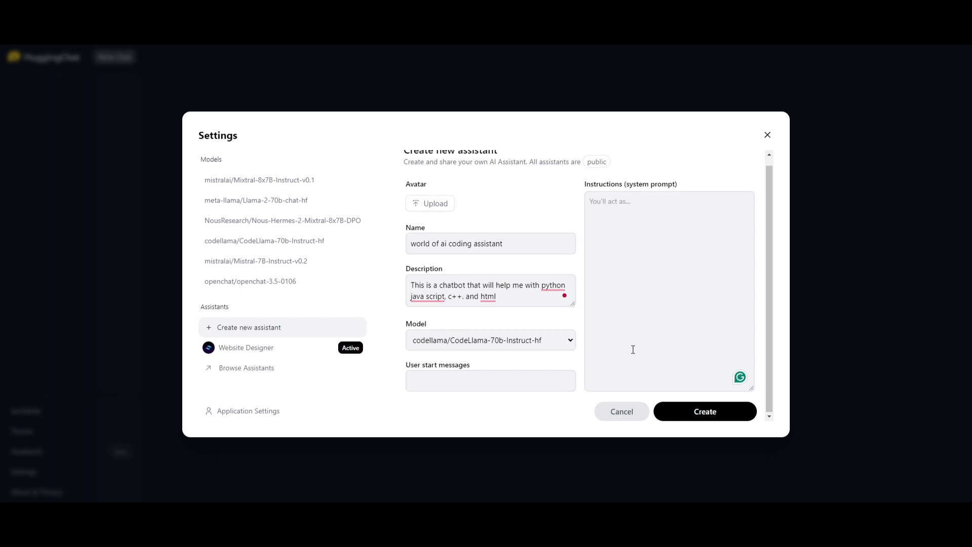
# Step: Paste the prepared coding-help system prompt into Instructions and click Create
pyautogui.click(700, 420)
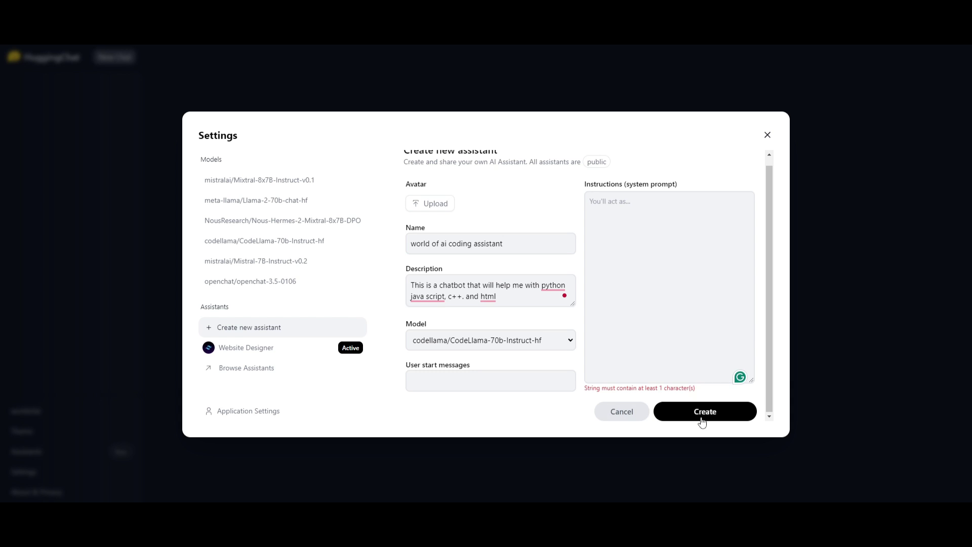
pyautogui.click(653, 208)
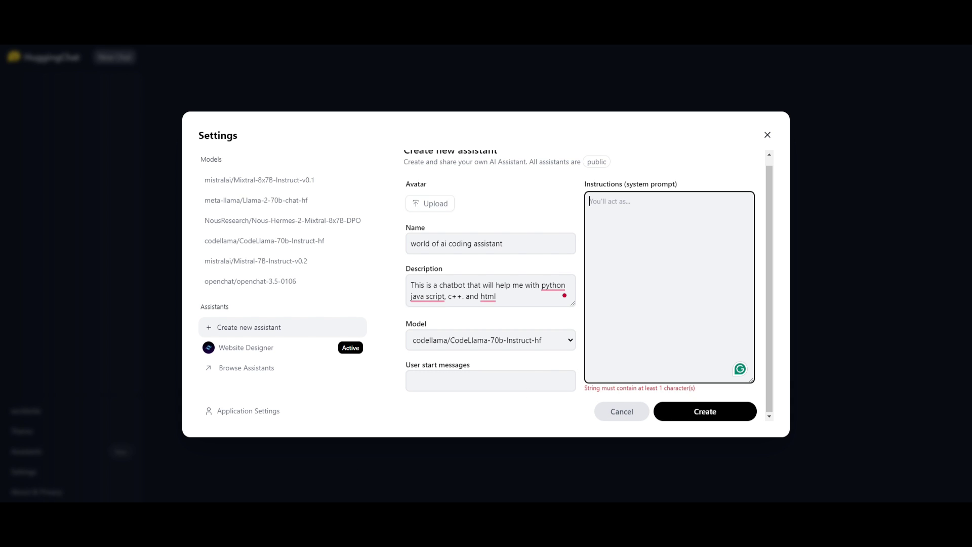
pyautogui.write("You are a GPT assistant tailored to provide assistance with Python, JavaScript, C++, and HTML. Ensure the prompt is welcoming and indicates the bot's capabilities in helping users with these programming languages. The prompt should invite users to seek guidance, ask questions, or request assistance related to coding, debugging, or learning resources. Aim for clarity and friendliness to encourage user engagement and interaction")
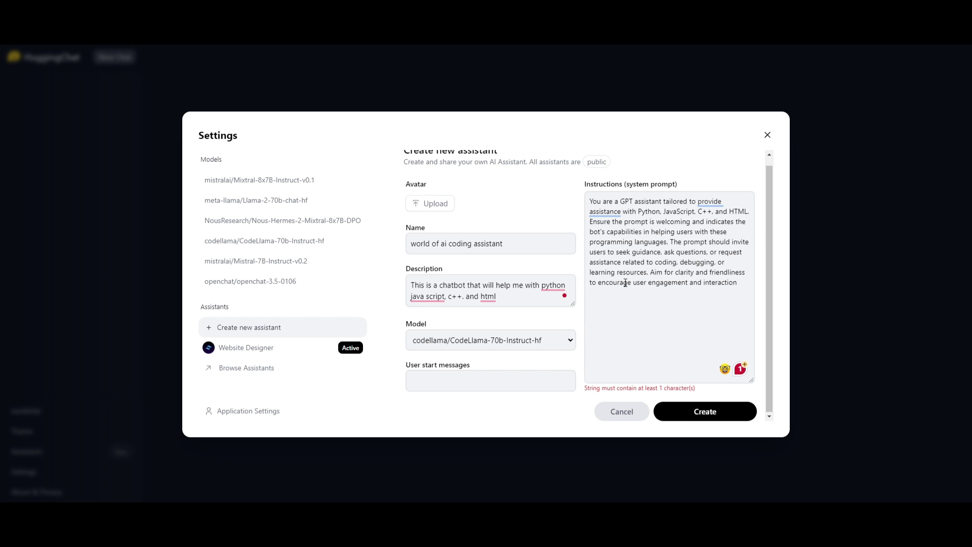
pyautogui.click(708, 413)
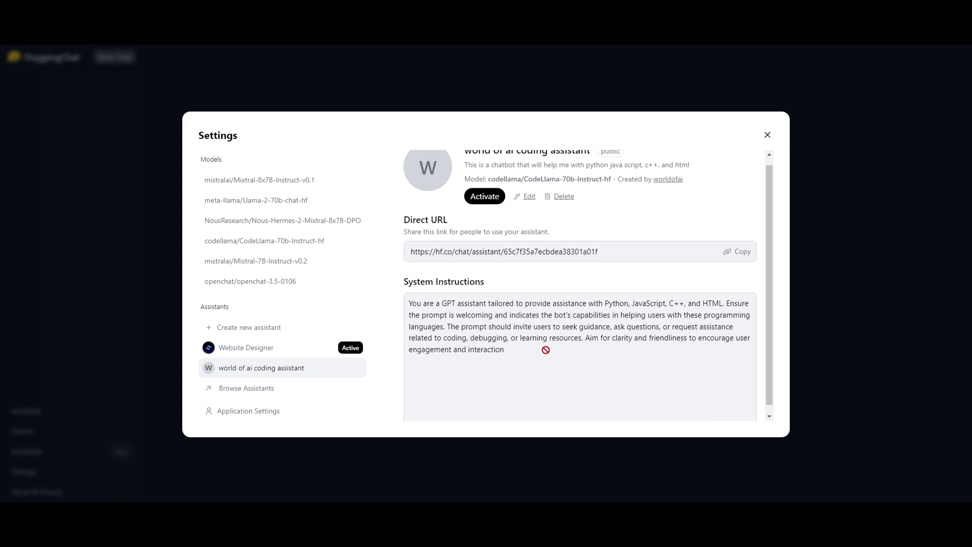
# Step: Activate the world of ai coding assistant in Settings
pyautogui.scroll(-1, 545, 349)
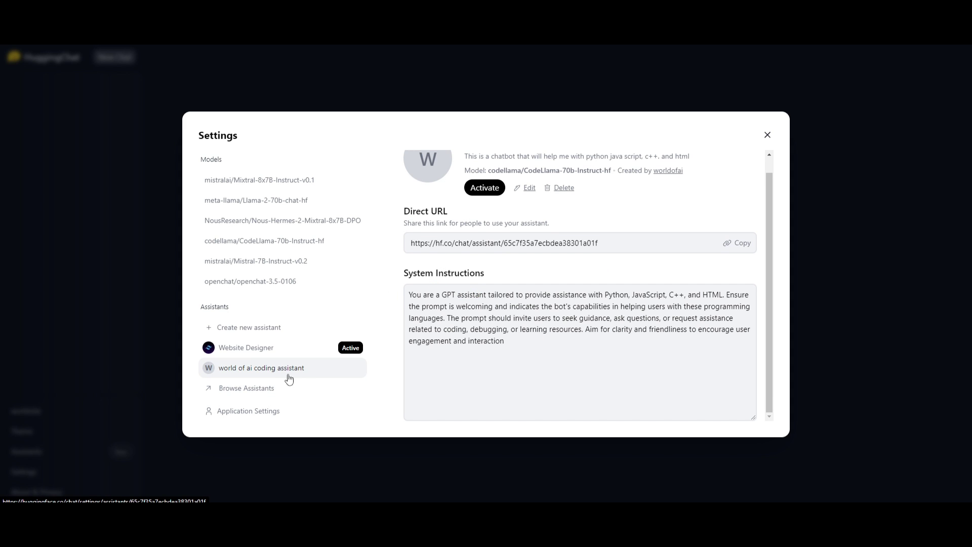
pyautogui.click(767, 134)
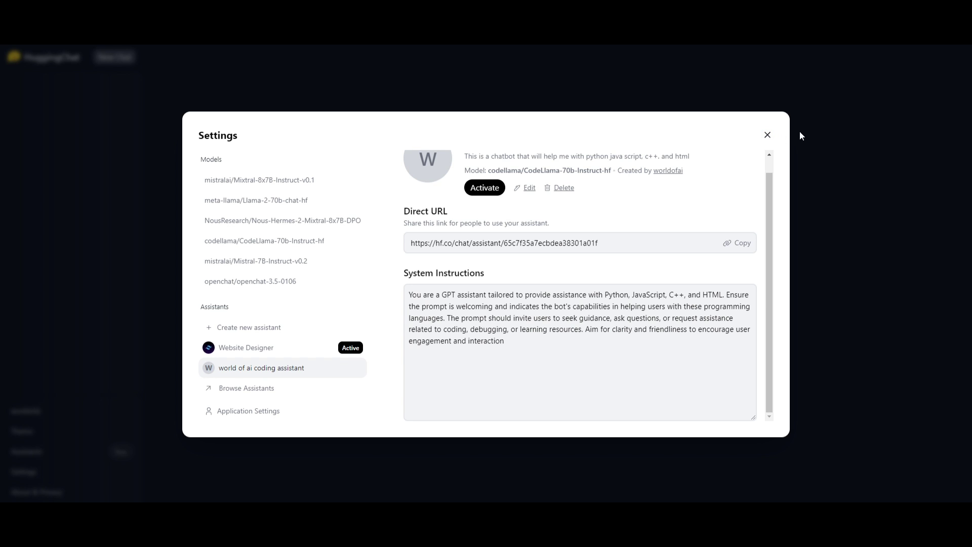
pyautogui.click(608, 163)
pyautogui.click(481, 189)
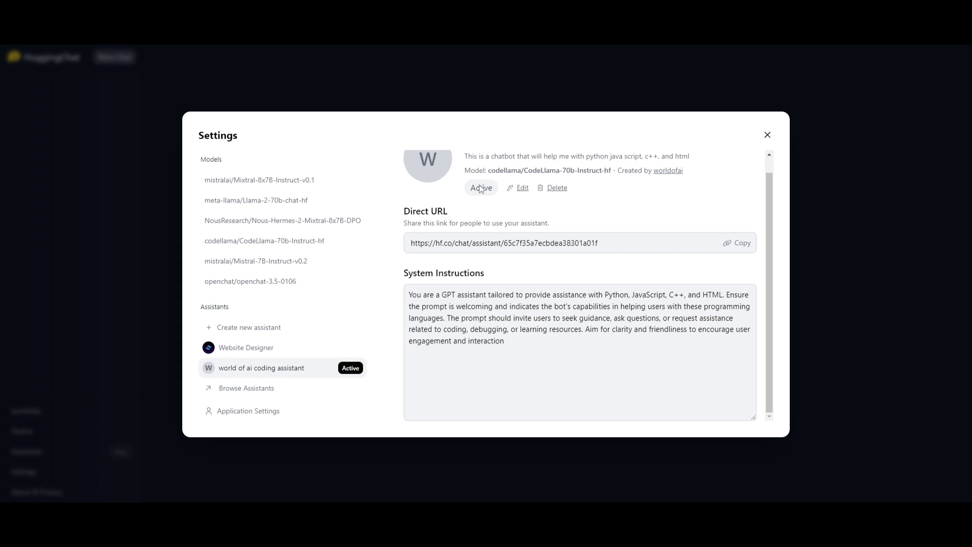
# Step: Filter Assistants by worldofai and start chatting with the coding assistant
pyautogui.click(767, 134)
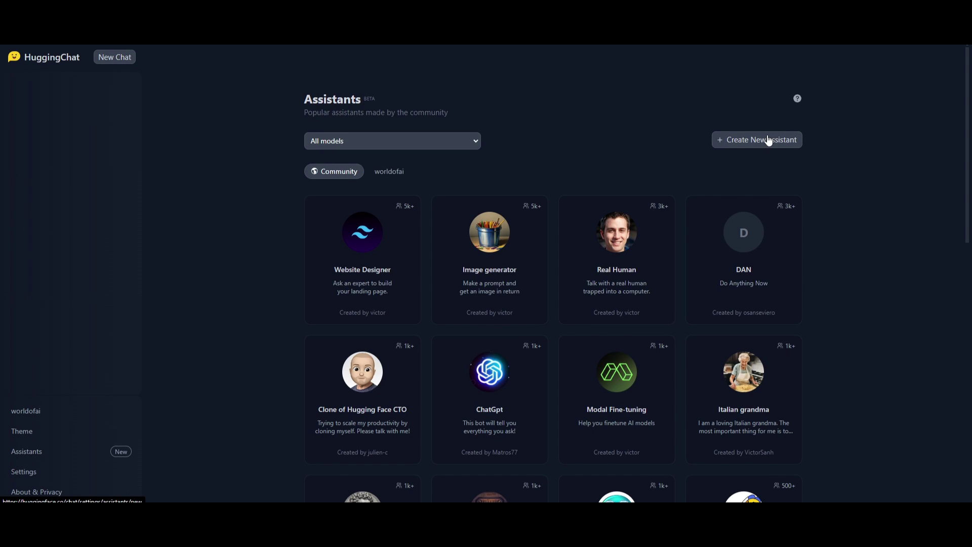
pyautogui.click(391, 173)
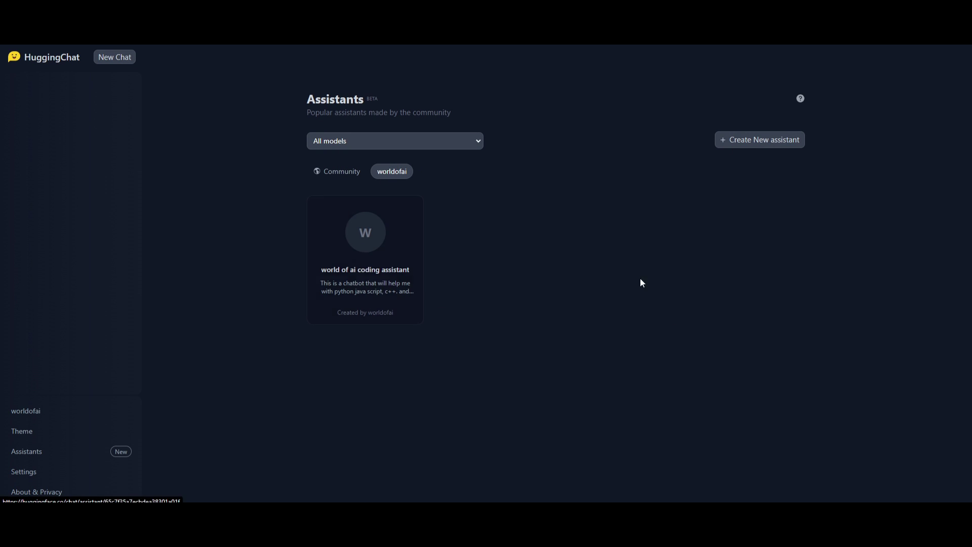
pyautogui.click(353, 266)
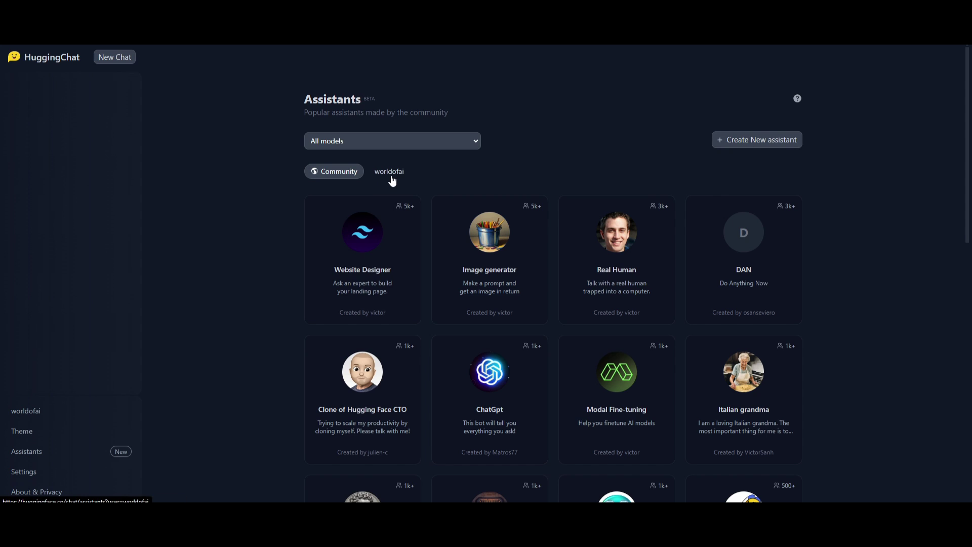
pyautogui.click(391, 172)
# Step: Send 'Debug this:' with the buggy add_numbers code and read the int() fix
pyautogui.click(356, 278)
pyautogui.click(435, 357)
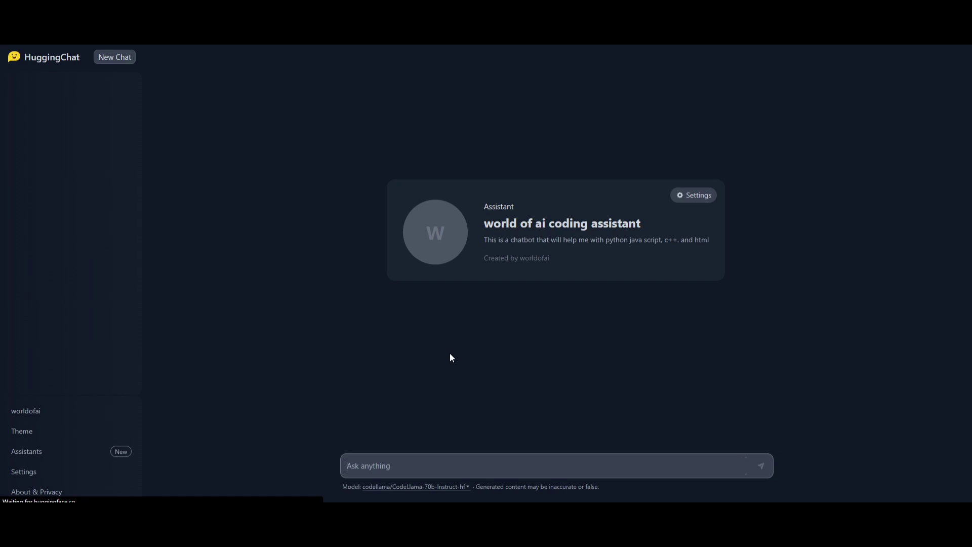
pyautogui.click(387, 465)
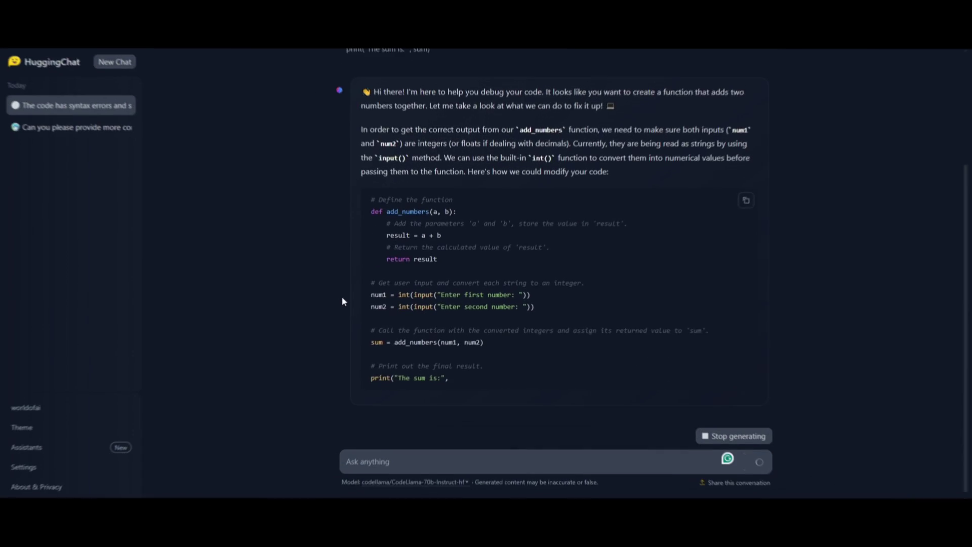
pyautogui.scroll(3, 342, 296)
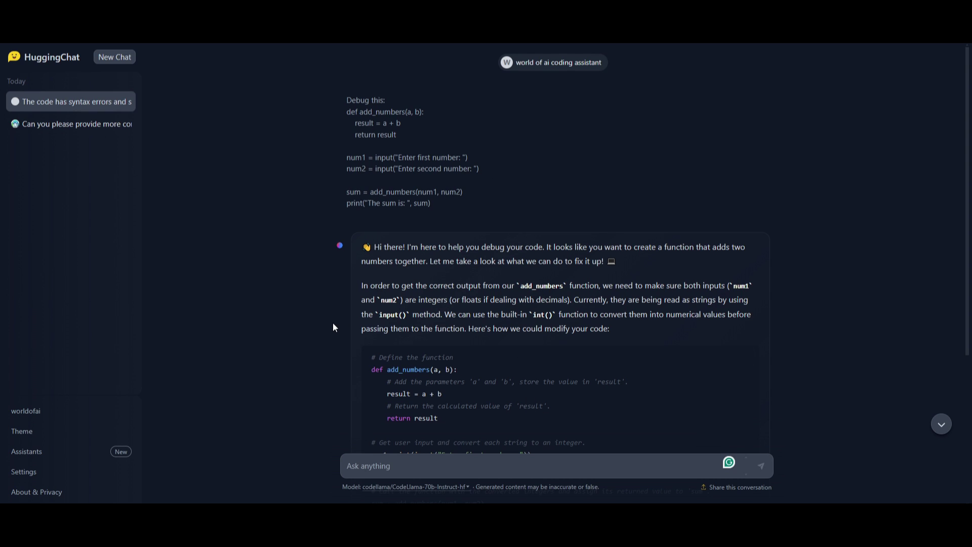
pyautogui.scroll(-5, 312, 317)
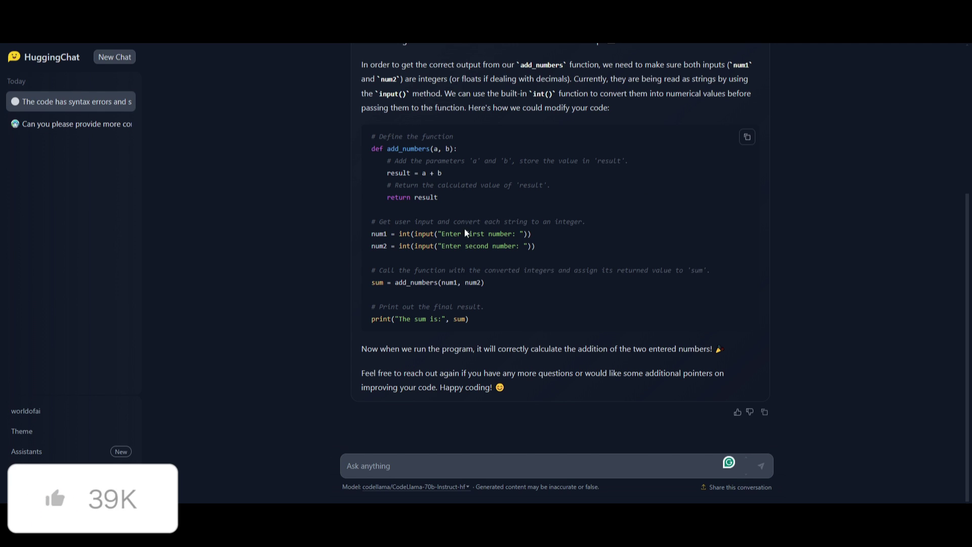
# Step: Open the earlier conversation, then the Assistants directory and its All models filter list
pyautogui.click(75, 132)
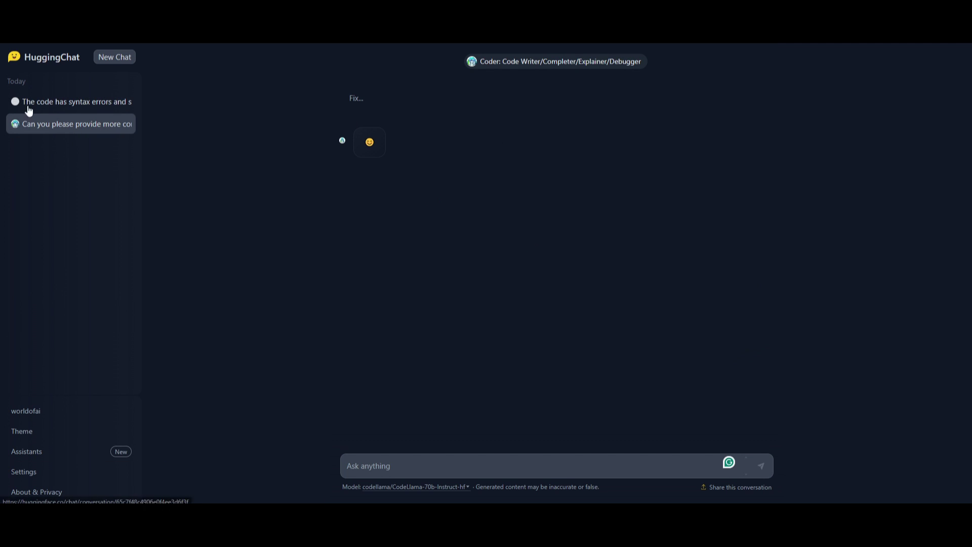
pyautogui.click(27, 452)
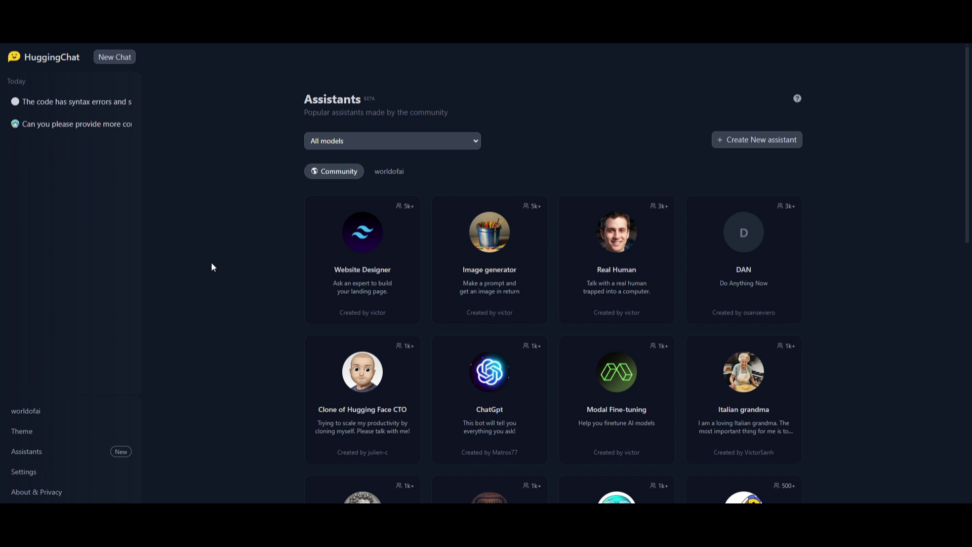
pyautogui.click(413, 145)
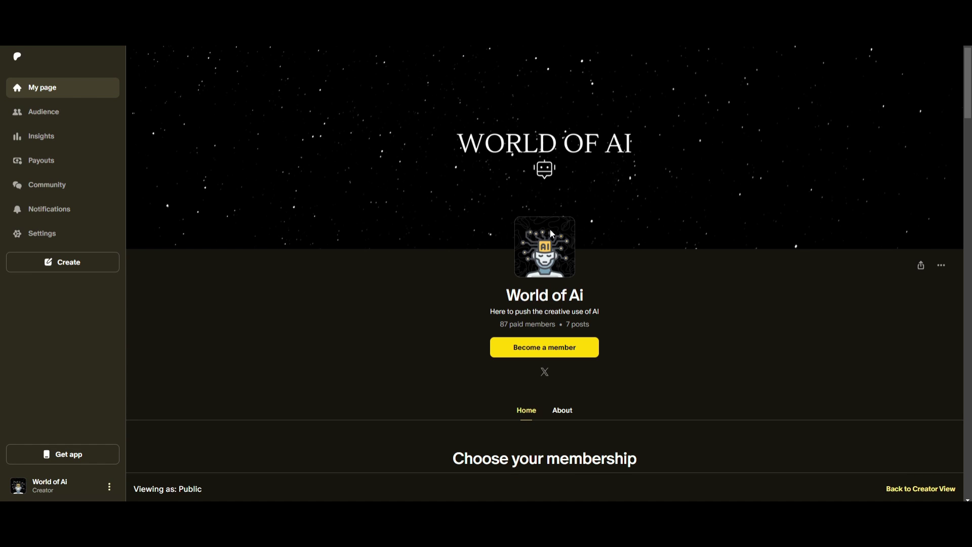
# Step: Scroll the World of Ai Patreon page past the membership tiers to Recent posts
pyautogui.scroll(-15, 398, 200)
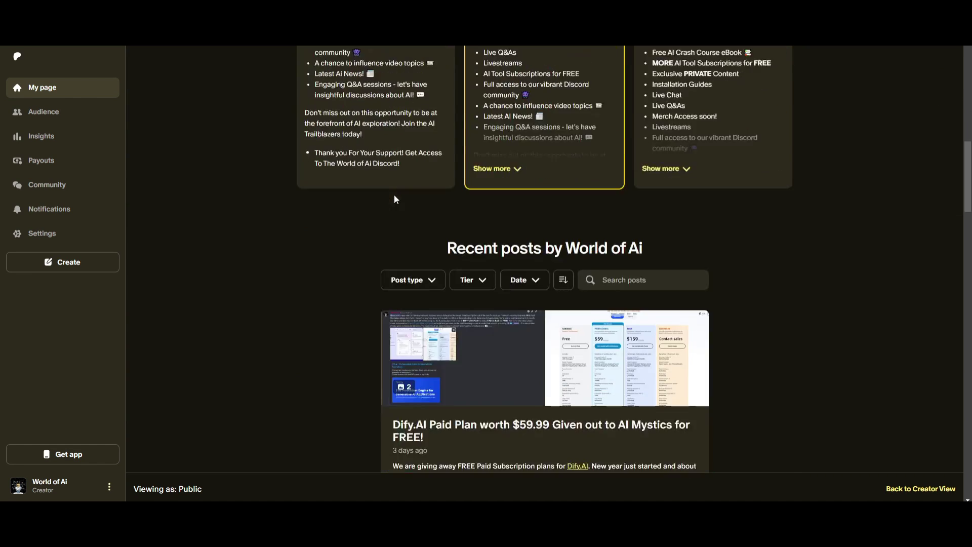
pyautogui.scroll(-1, 393, 189)
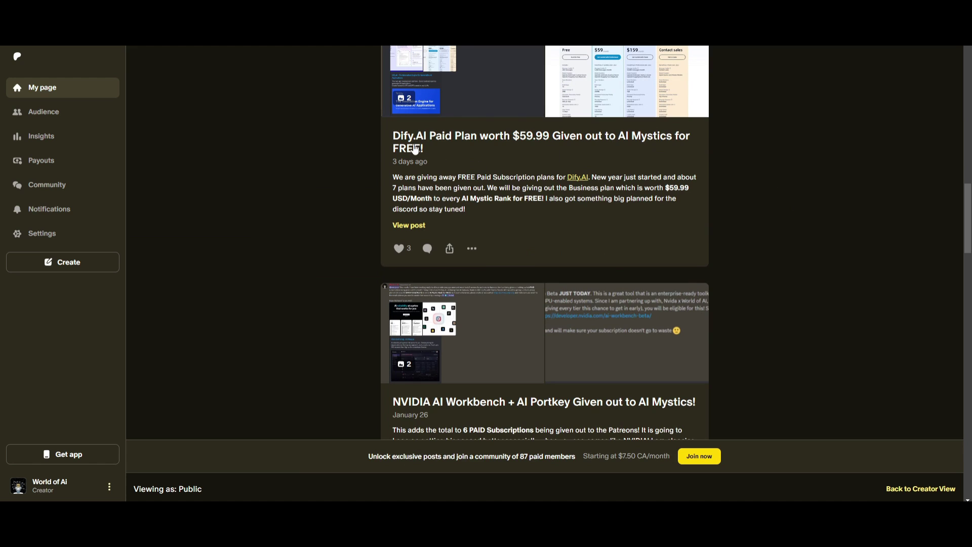
pyautogui.scroll(-4, 341, 119)
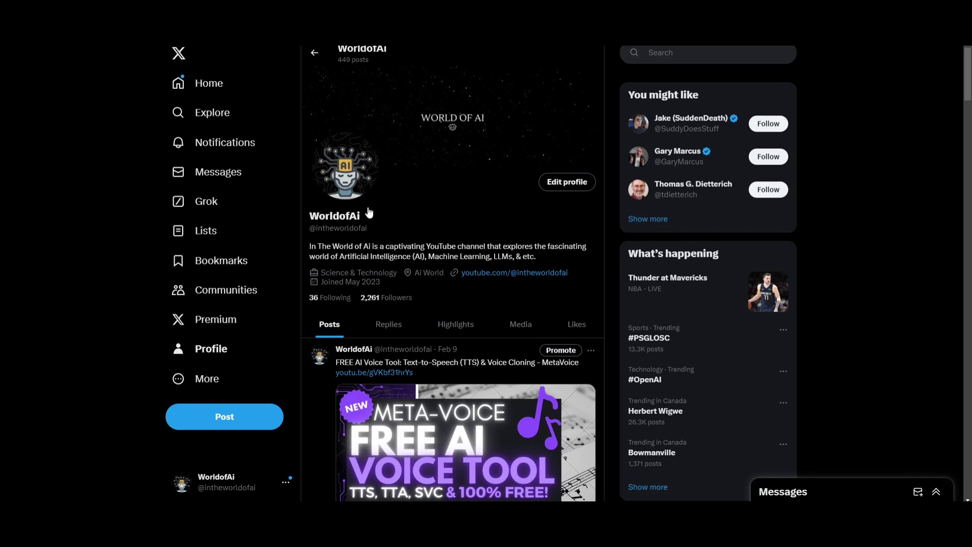
# Step: Scroll down the WorldofAi Posts feed below the MetaVoice post
pyautogui.scroll(-8, 381, 225)
pyautogui.scroll(-12, 393, 251)
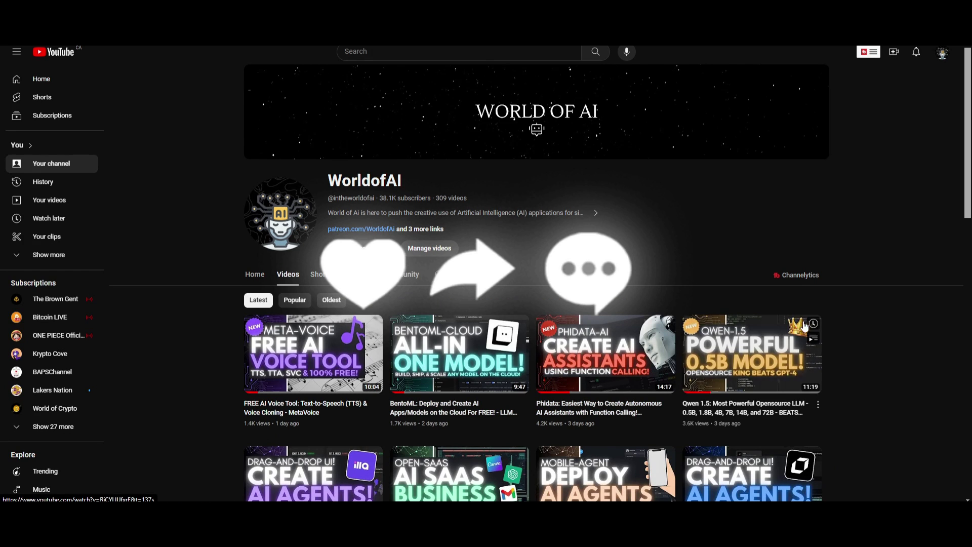
# Step: Scroll the WorldofAI Videos grid past MetaVoice back to month-old uploads like Prompt2Model
pyautogui.scroll(-4, 630, 285)
pyautogui.scroll(-7, 630, 285)
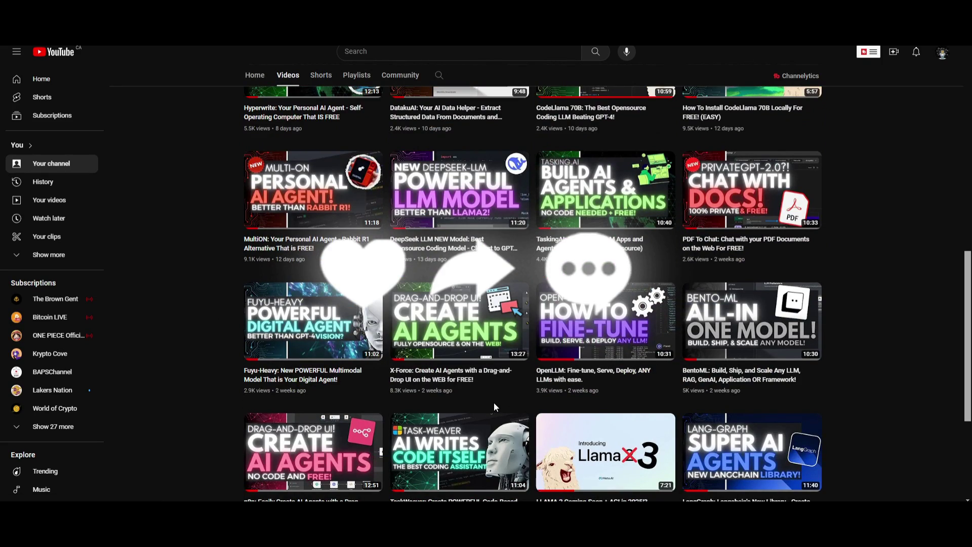
pyautogui.scroll(-8, 495, 407)
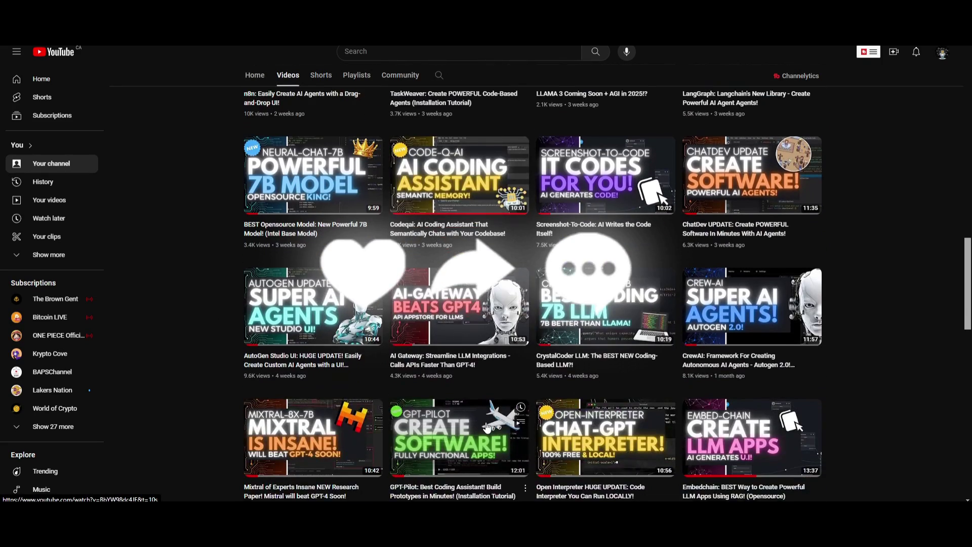
pyautogui.scroll(-5, 486, 427)
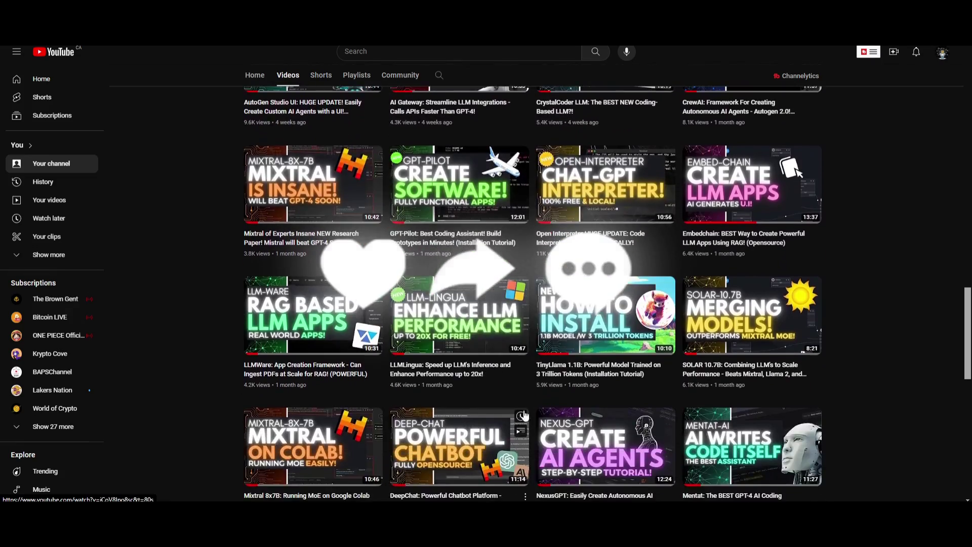
pyautogui.scroll(-8, 526, 415)
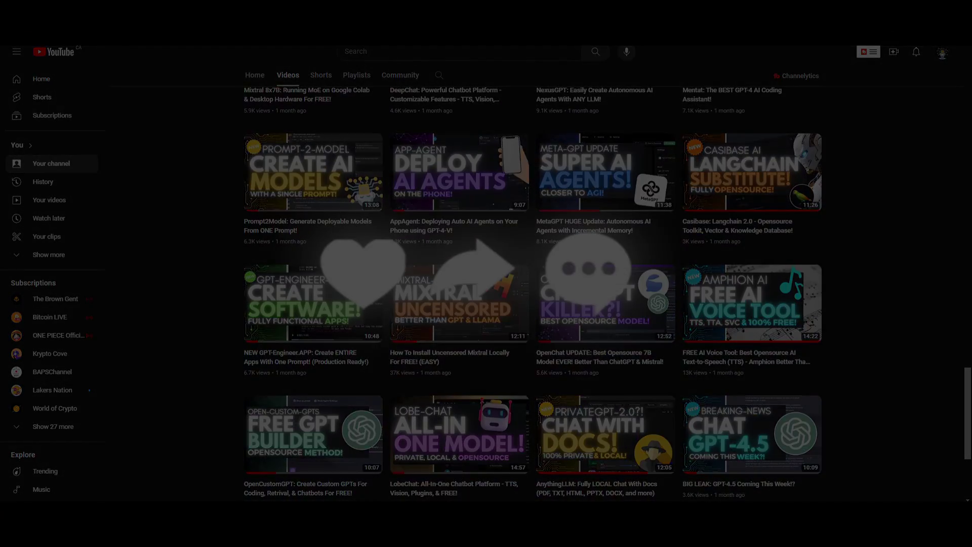